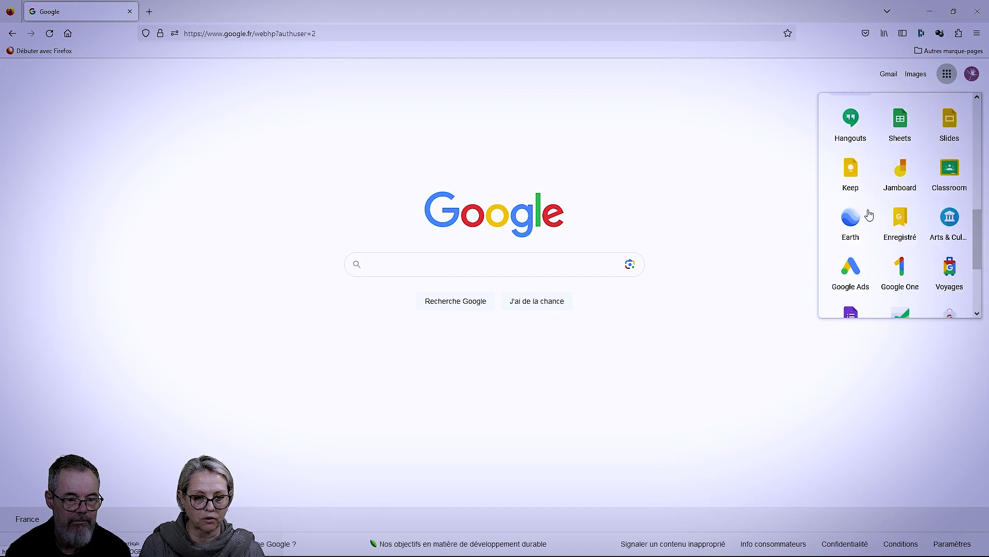
Open Google Forms and create a form from the professional "Avis clients" template in the template gallery.
scroll(869, 214, "down", 2)
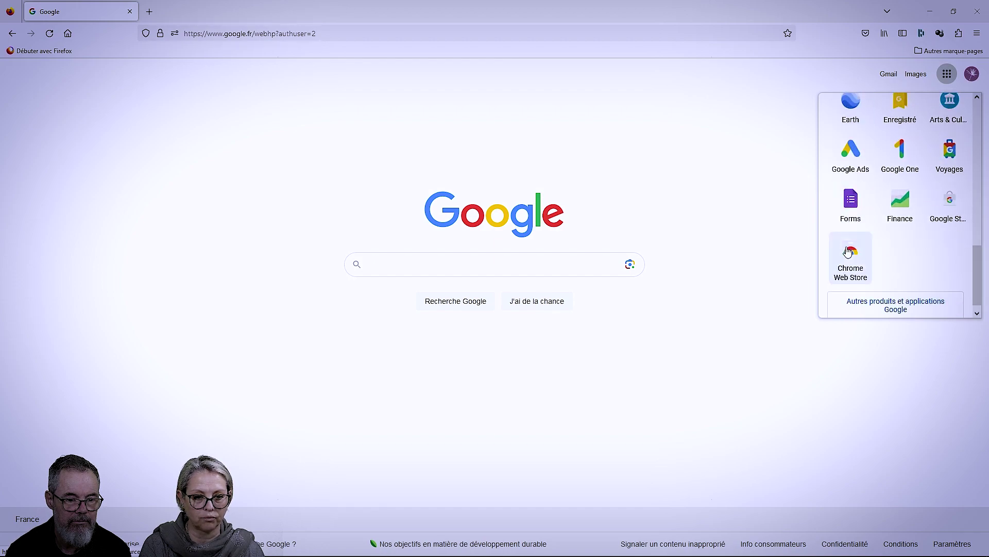
left_click(850, 204)
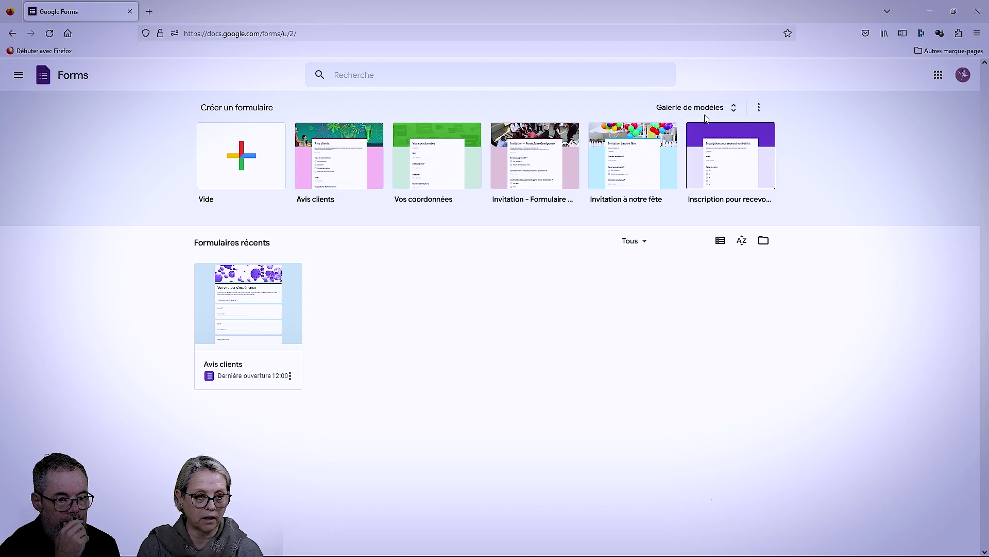
left_click(733, 110)
scroll(477, 355, "down", 3)
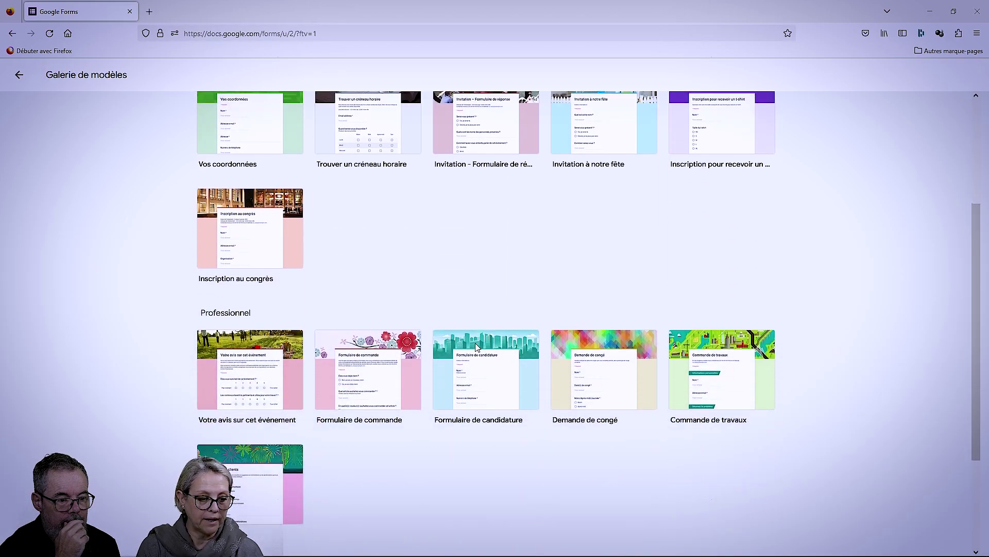
scroll(476, 348, "down", 2)
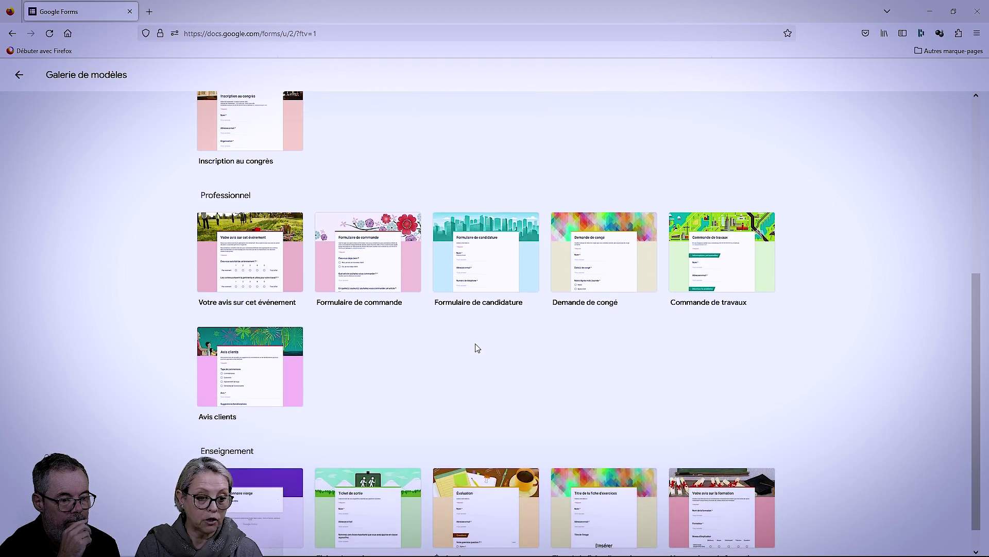
scroll(242, 451, "down", 1)
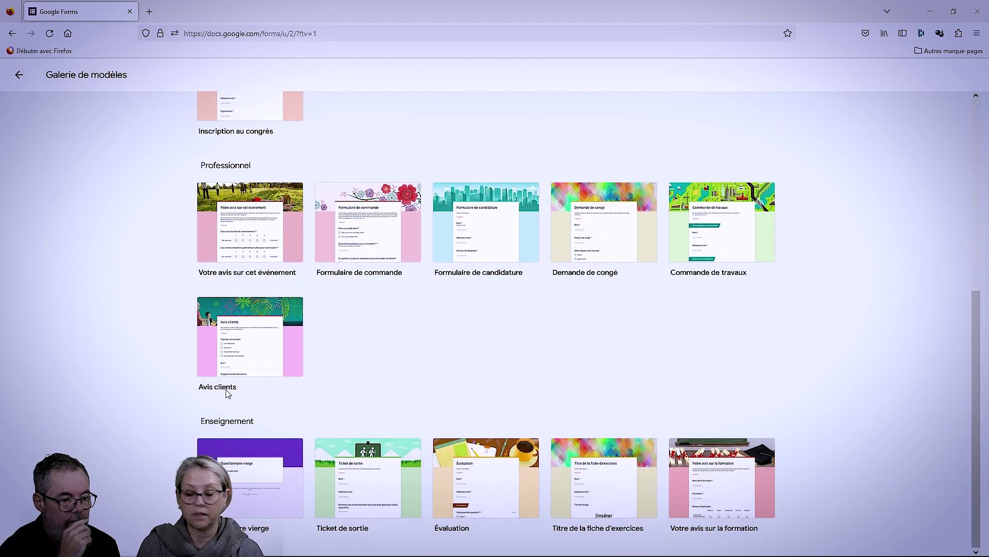
left_click(253, 362)
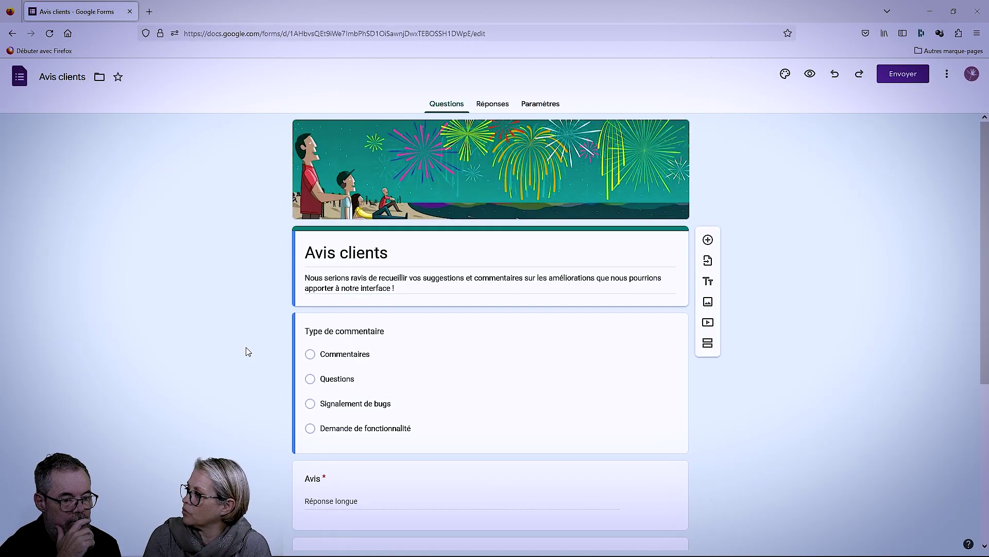
Review the template's questions and change the form title to "Enquête clients".
scroll(407, 382, "down", 5)
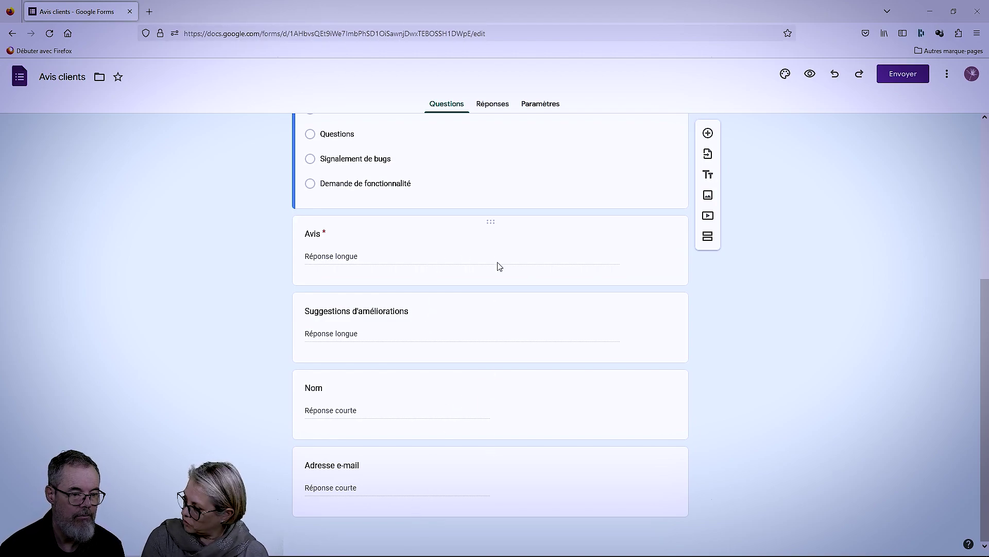
scroll(499, 266, "up", 2)
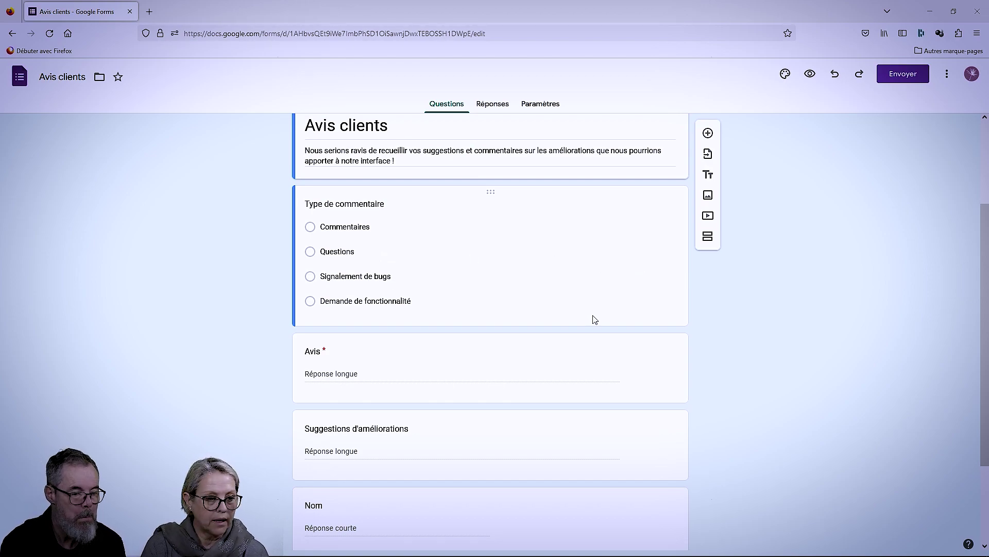
scroll(509, 371, "down", 2)
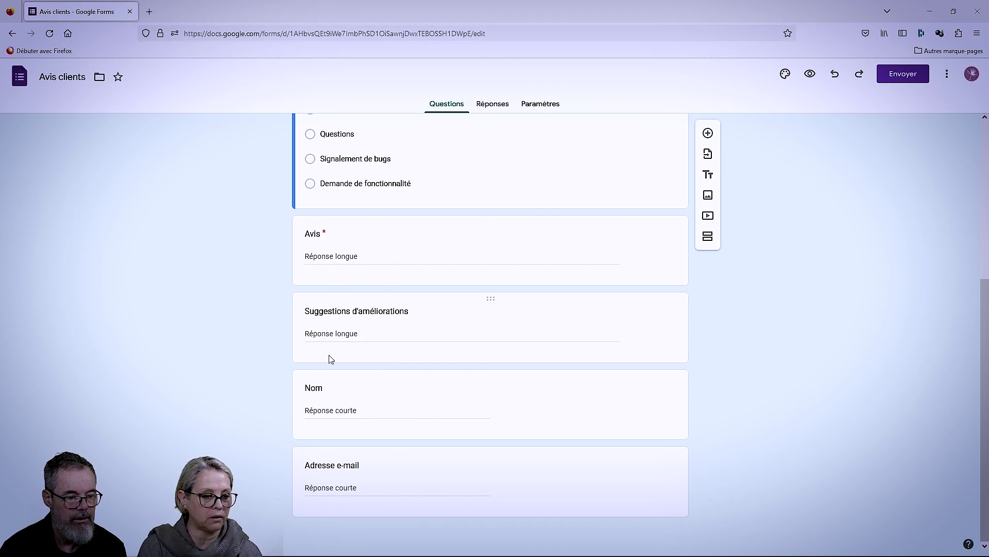
scroll(426, 370, "up", 4)
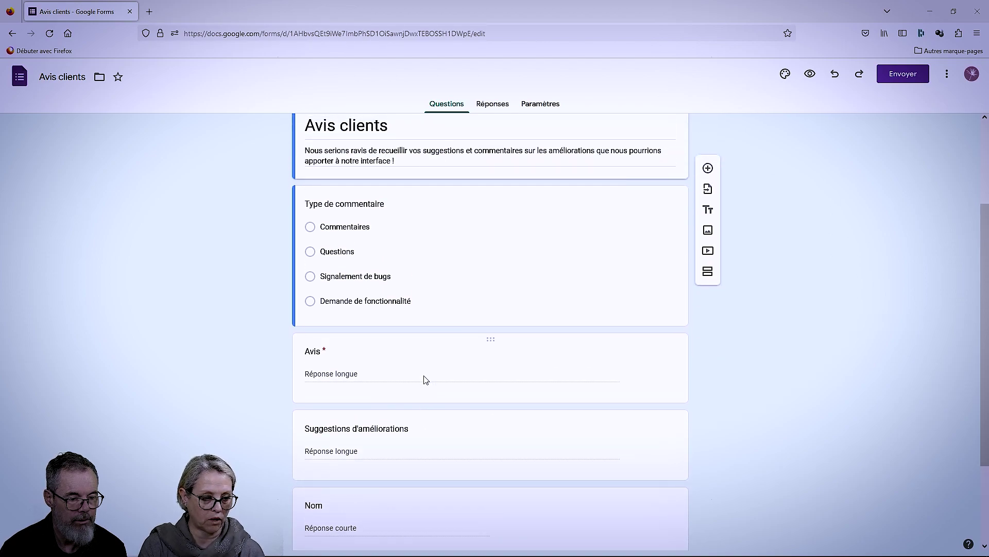
left_click(361, 248)
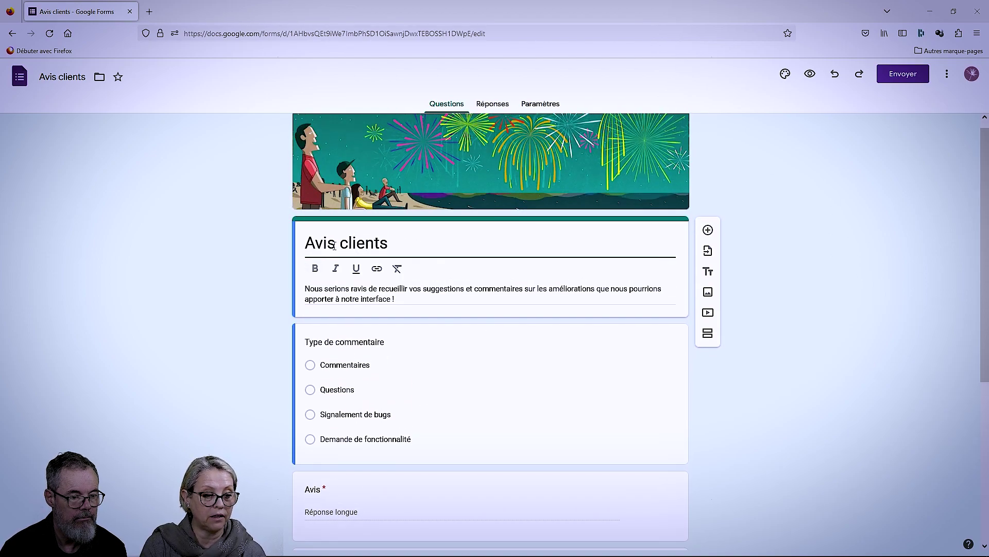
left_click_drag(335, 245, 312, 250)
type("Enquêt")
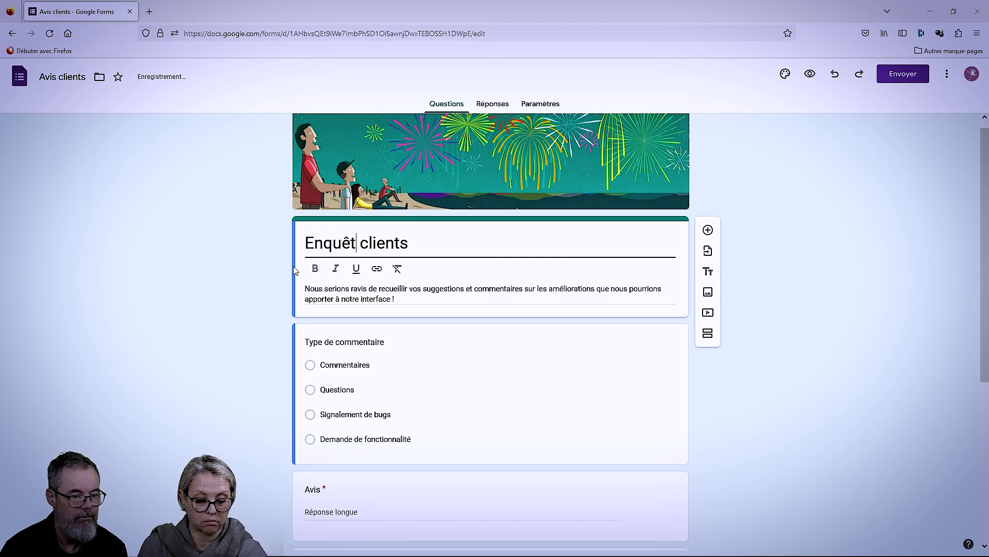
type("e")
Replace the word "interface" in the form description with "centre de massage".
triple_click(389, 299)
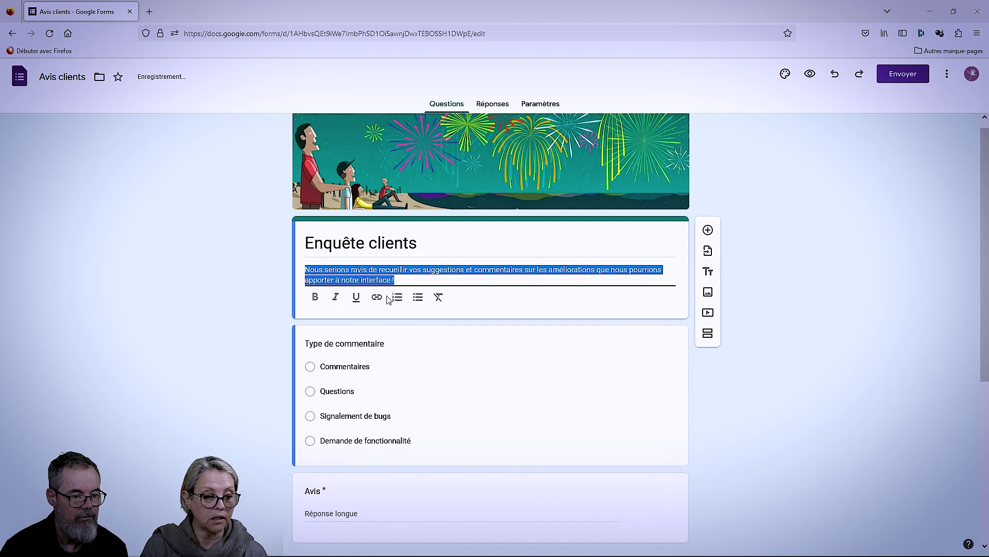
left_click(390, 272)
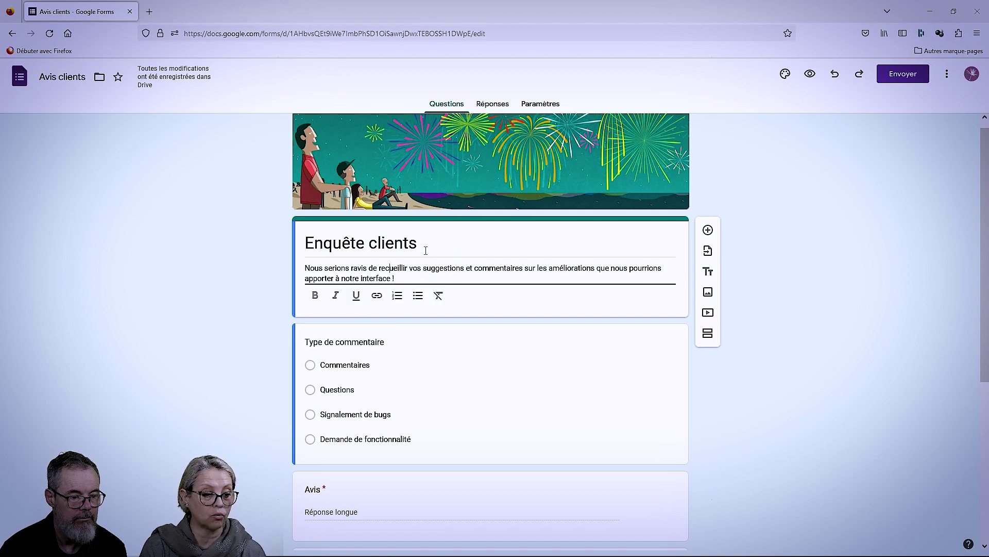
left_click_drag(394, 278, 360, 279)
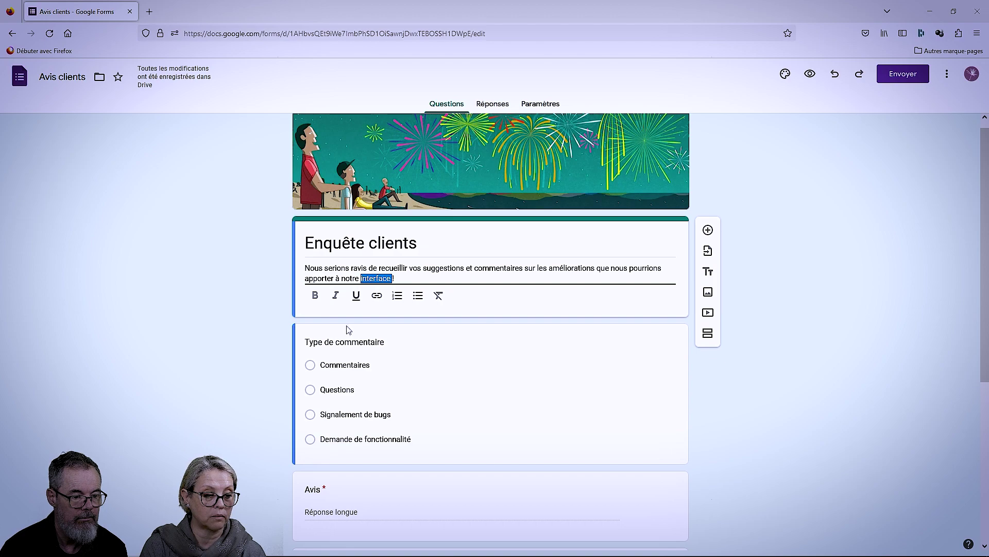
type("centre de ")
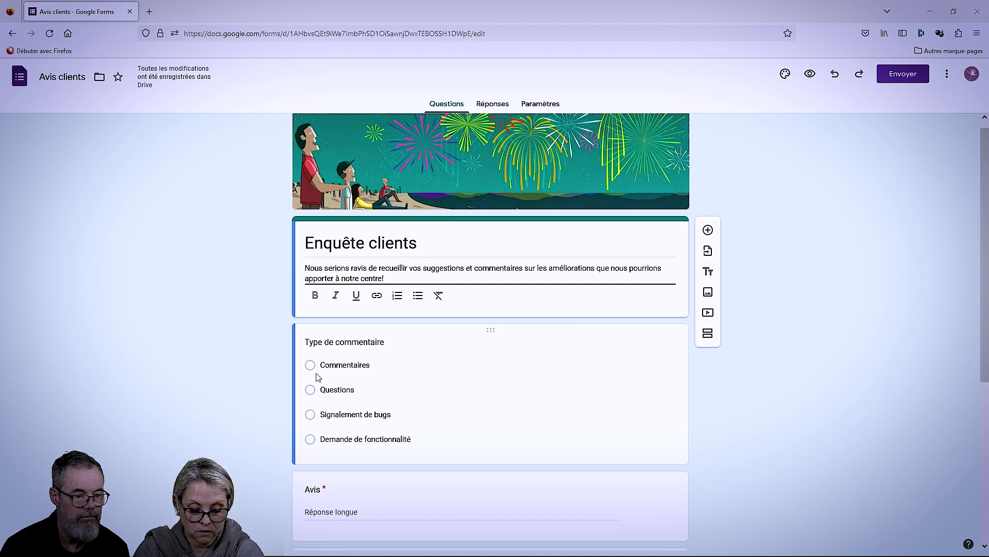
type("massage")
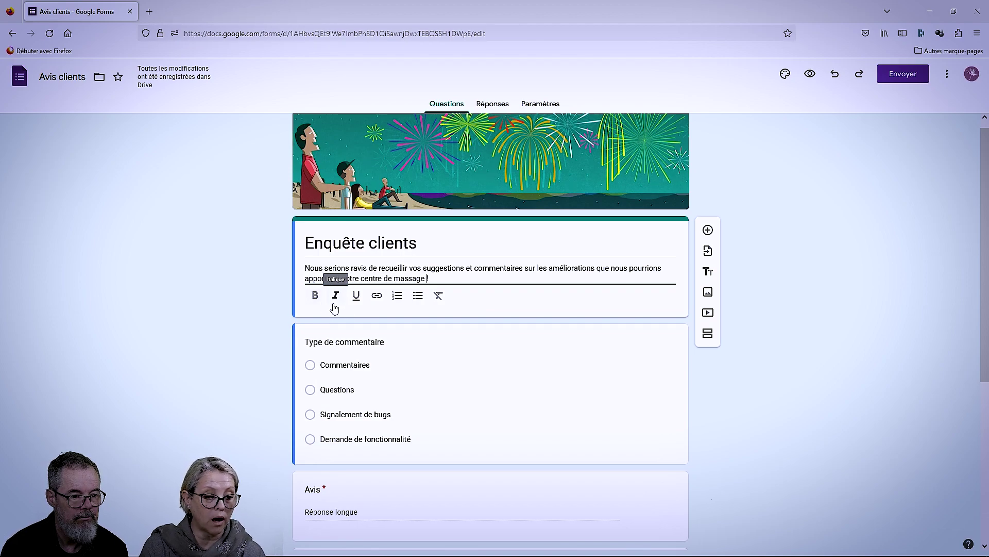
left_click(720, 379)
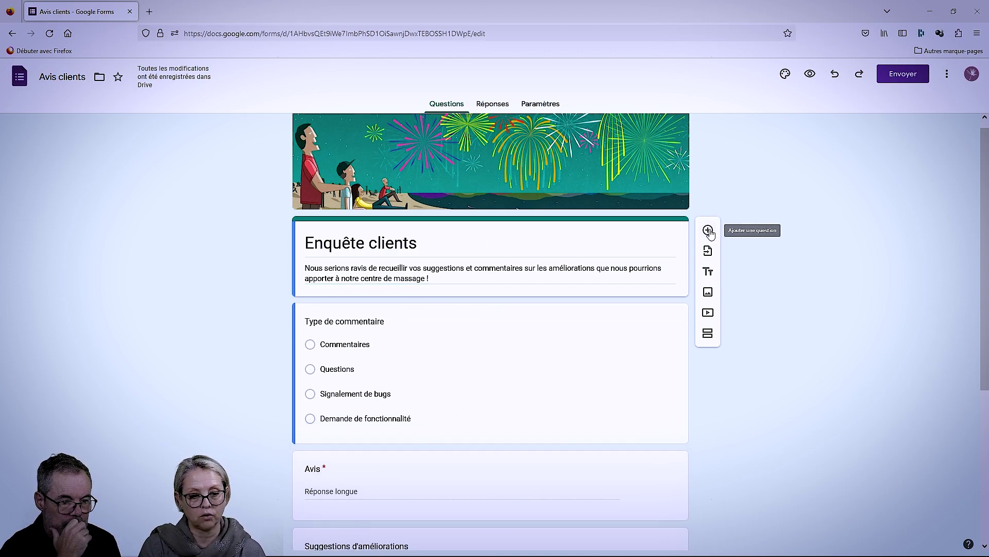
Add a new question below the form header and set its type to "Échelle linéaire".
scroll(513, 393, "down", 3)
scroll(531, 382, "up", 2)
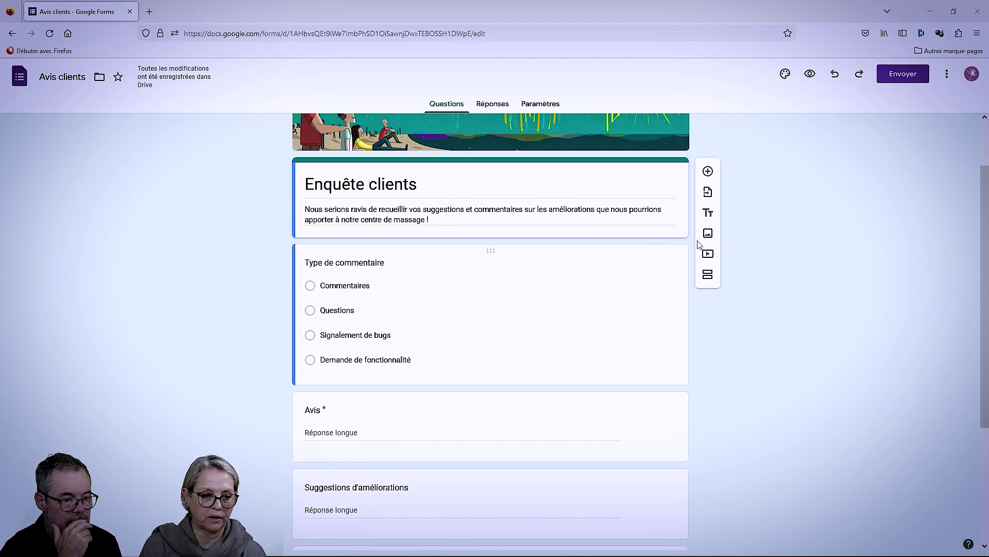
left_click(708, 171)
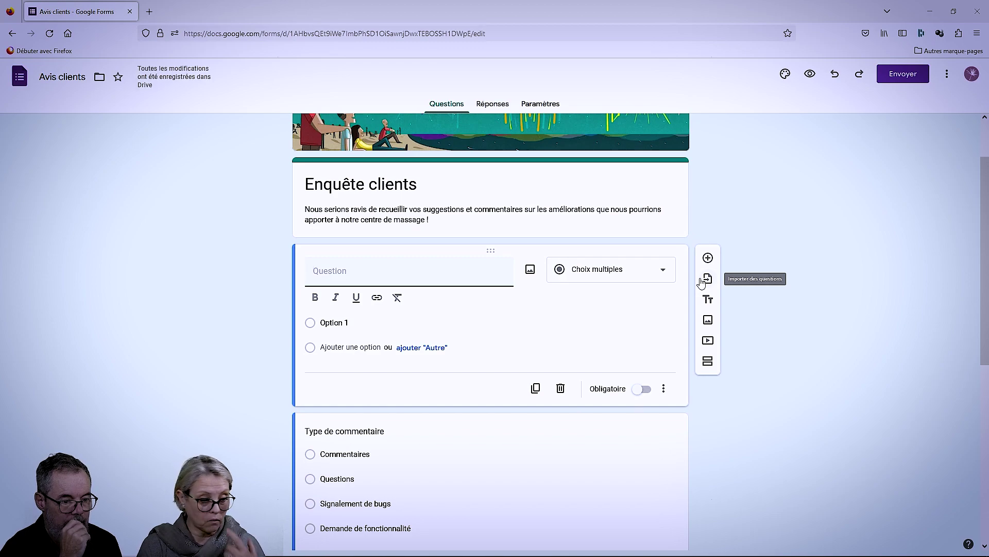
left_click(660, 274)
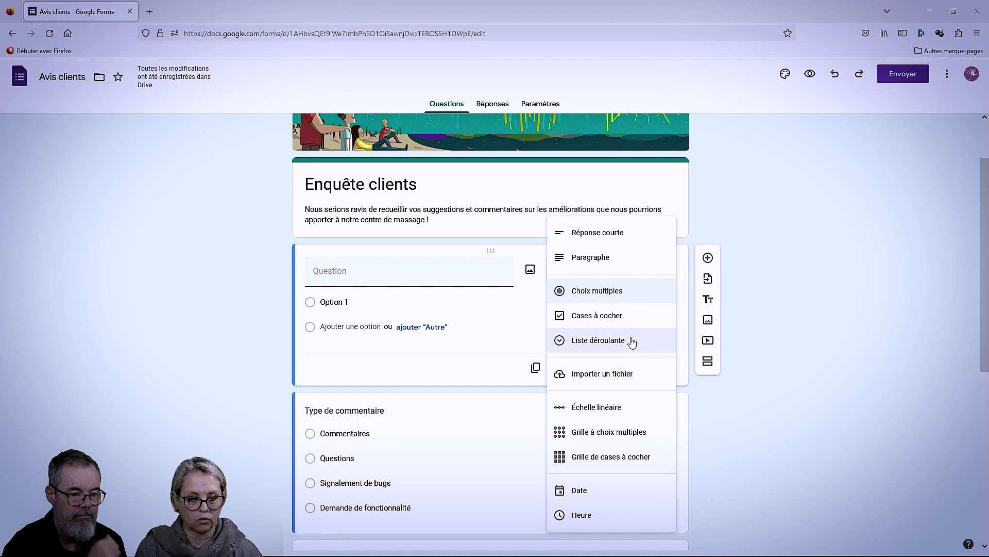
left_click(596, 414)
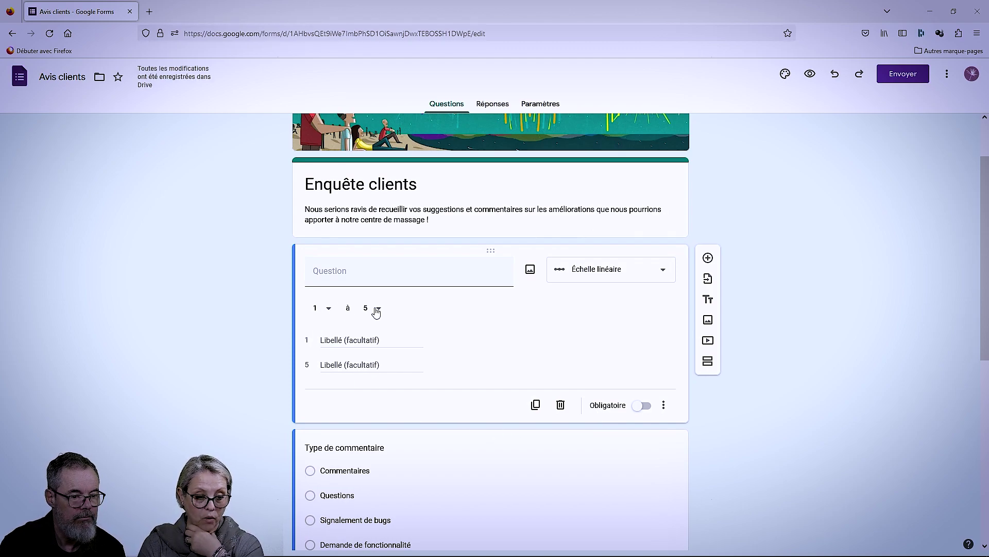
Start the linear scale at 0 and label 0 "Pas du tout satisfait" and 5 "Très satisfait".
left_click(330, 310)
left_click(337, 288)
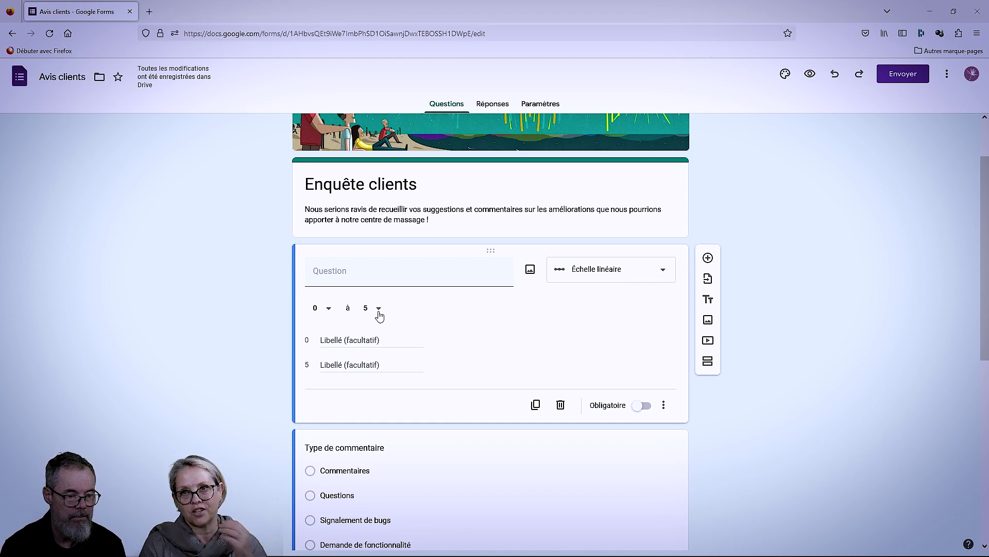
left_click(344, 341)
type("Pas du tout")
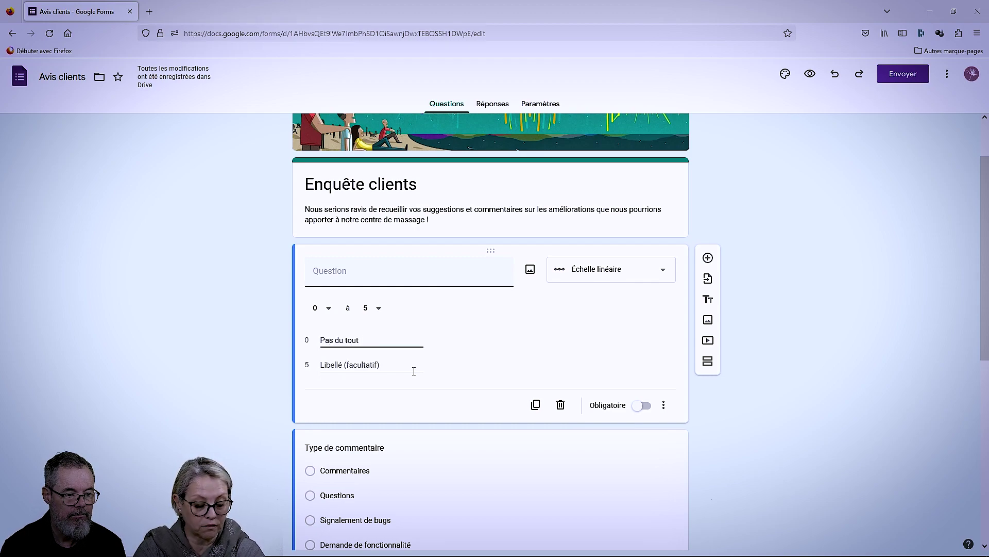
type(" satisfait")
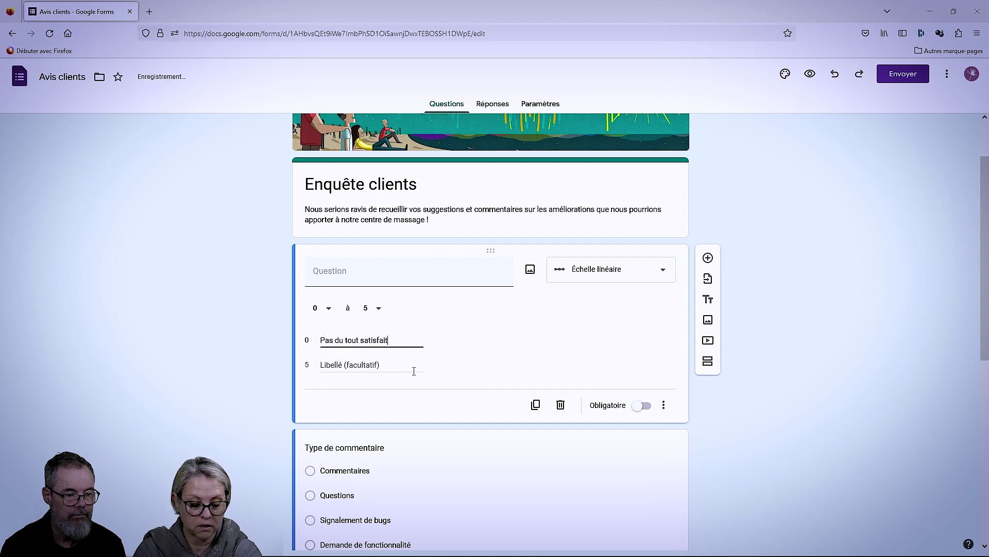
left_click(384, 367)
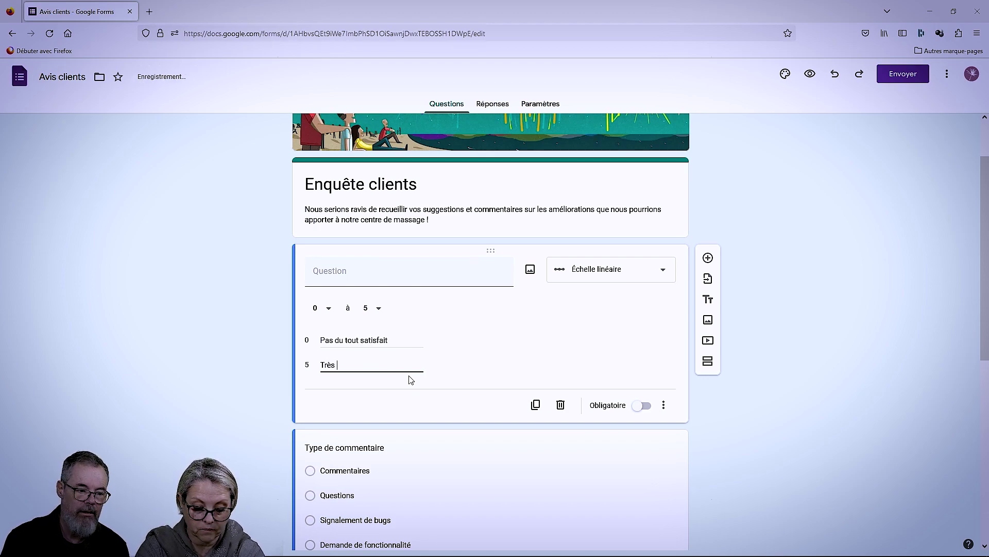
type("tisfait")
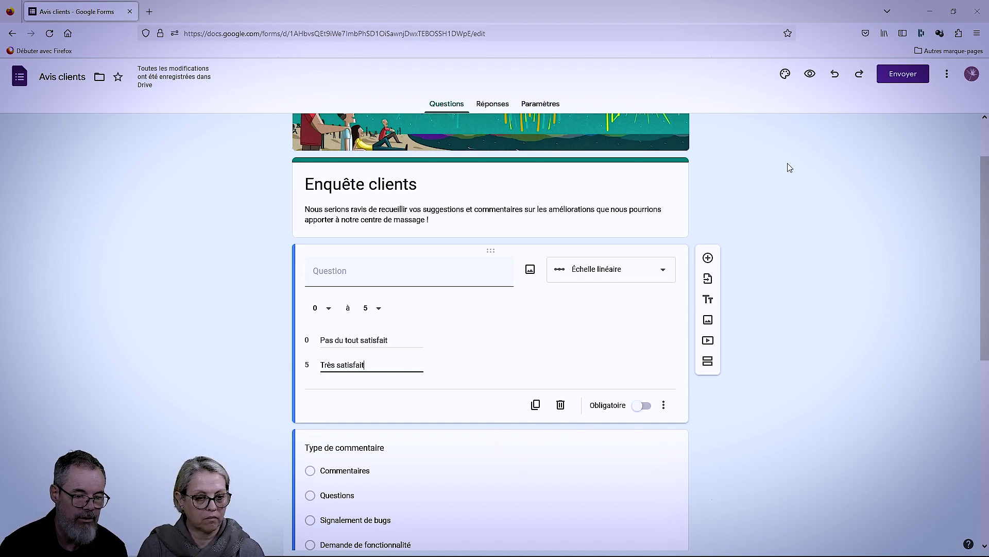
Make the linear scale question mandatory and enter the placeholder text "fjkqsfjsejfsejfùze" as its question.
left_click(642, 407)
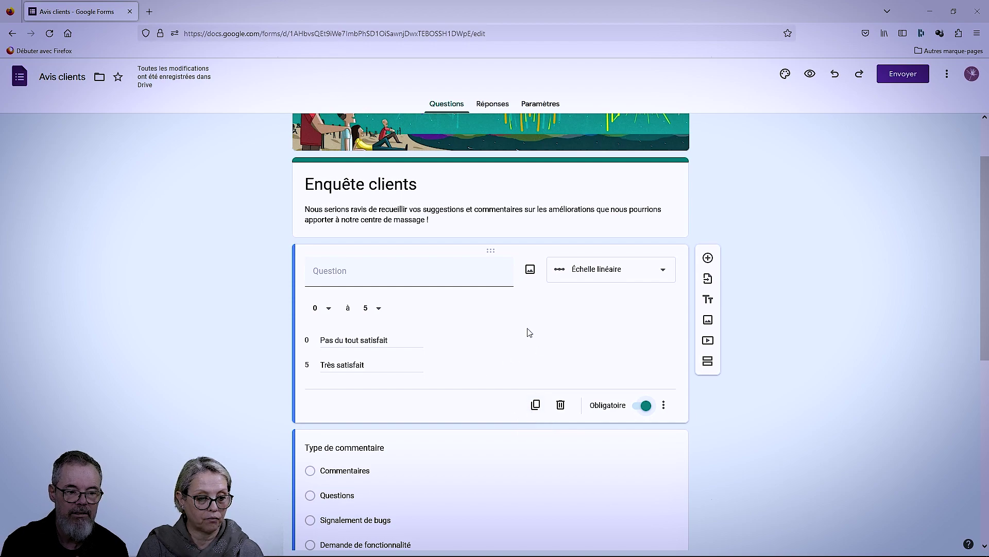
left_click(418, 279)
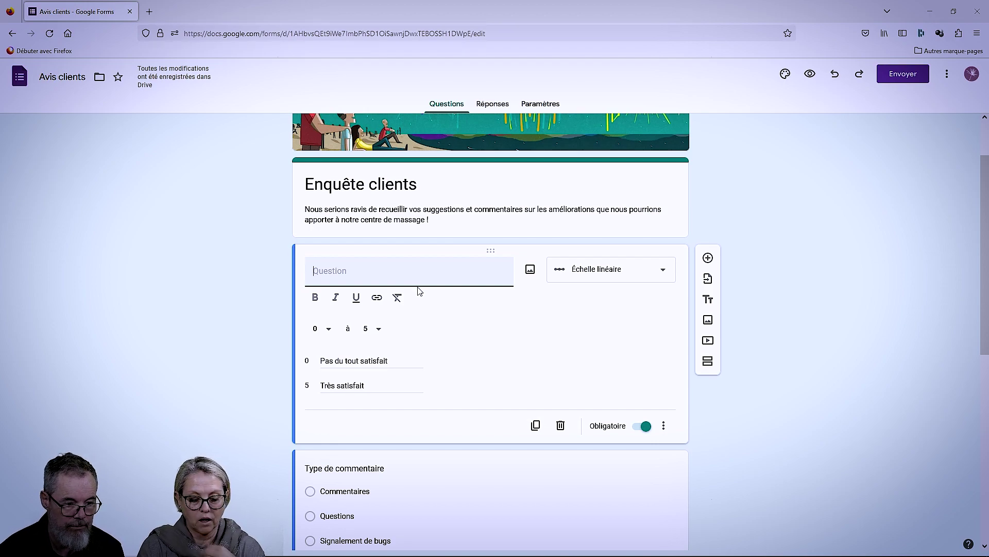
type("fjkqsfjsejfsejfùze")
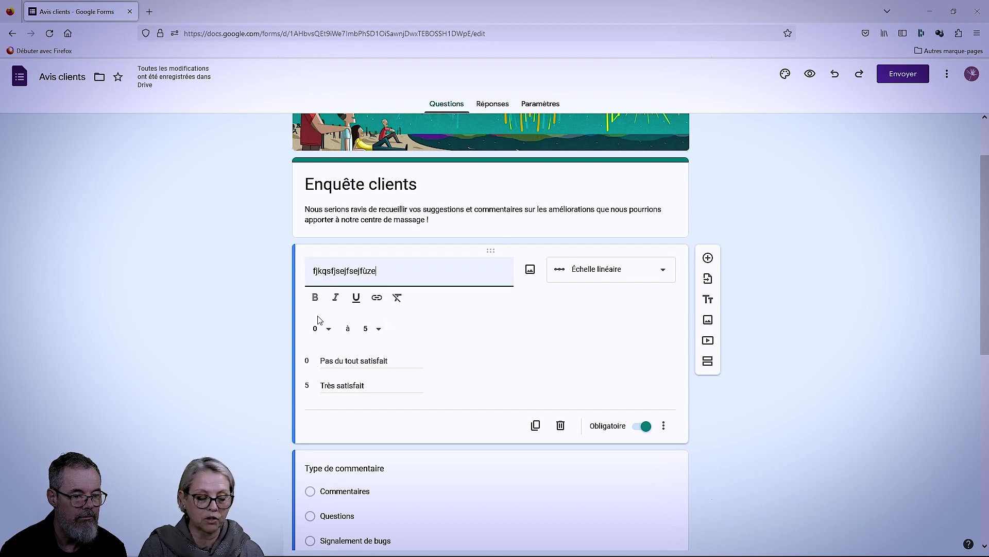
left_click(756, 411)
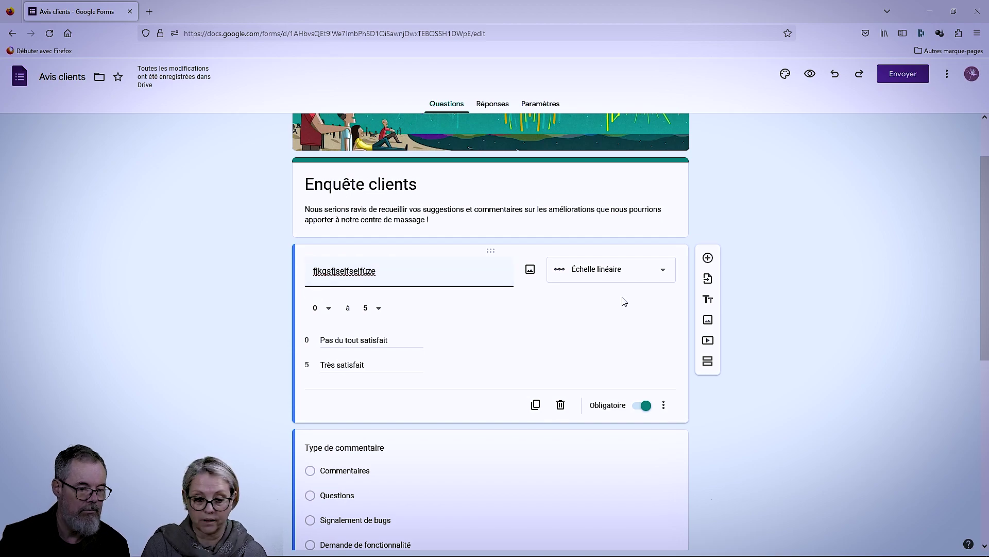
Delete the multiple-choice question "Type de commentaire" from the form.
scroll(579, 427, "down", 2)
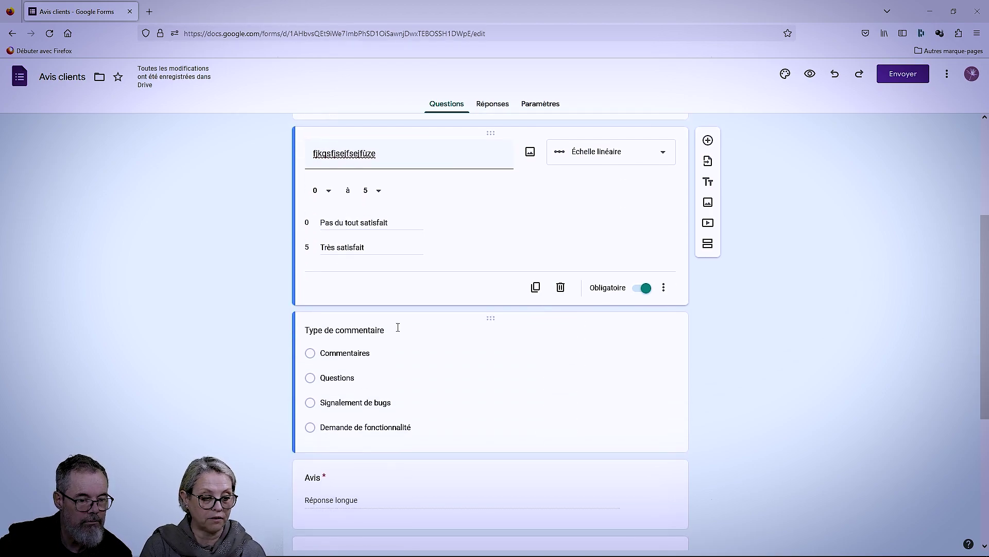
left_click(524, 337)
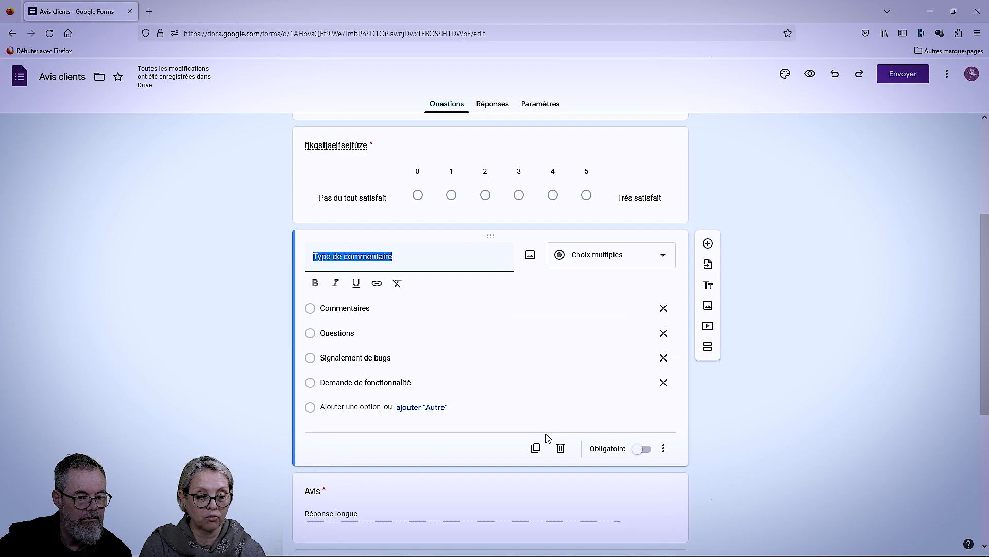
left_click(561, 443)
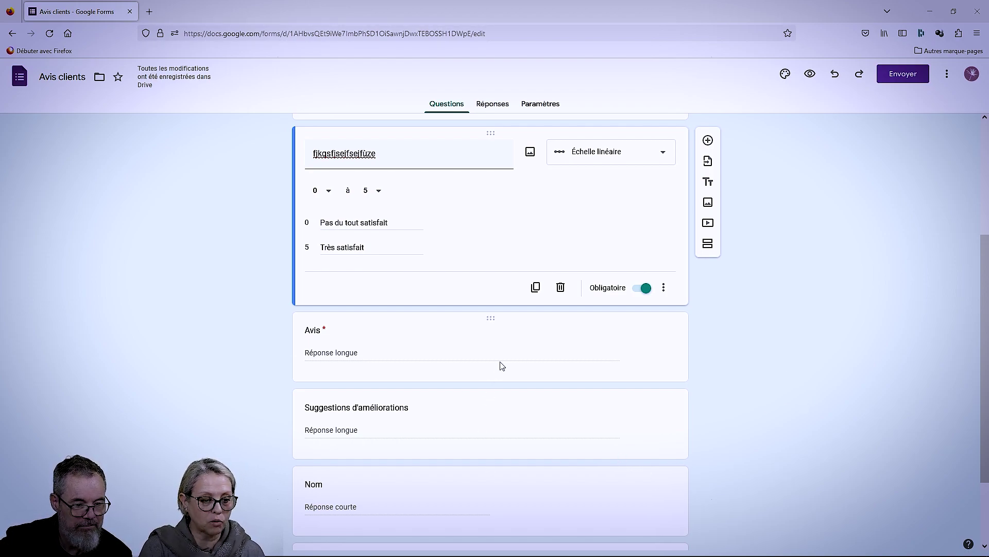
Reorder the questions so the linear scale question sits between "Suggestions d'améliorations" and "Nom".
left_click_drag(491, 318, 530, 406)
scroll(497, 322, "down", 3)
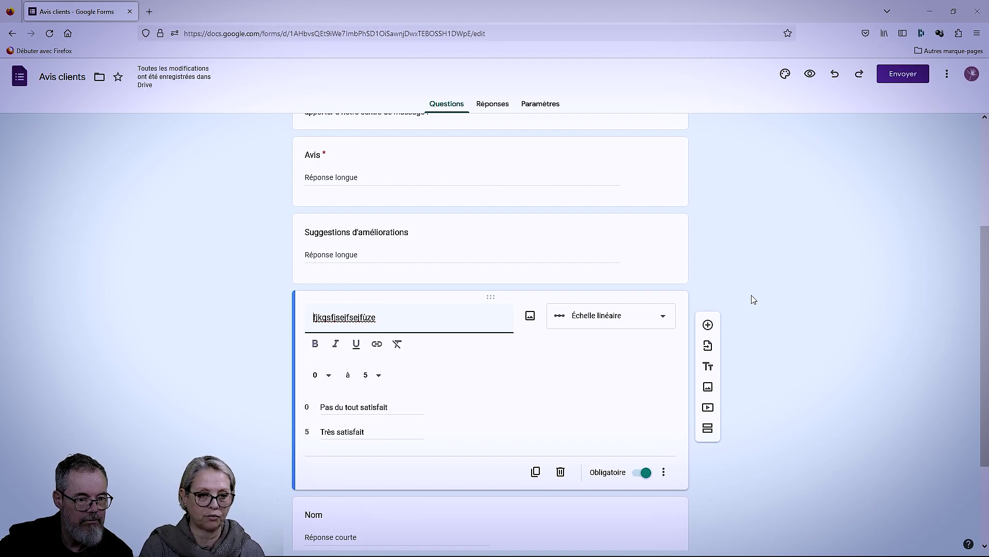
Look at the form's responses overview and return to its questions.
scroll(632, 350, "up", 4)
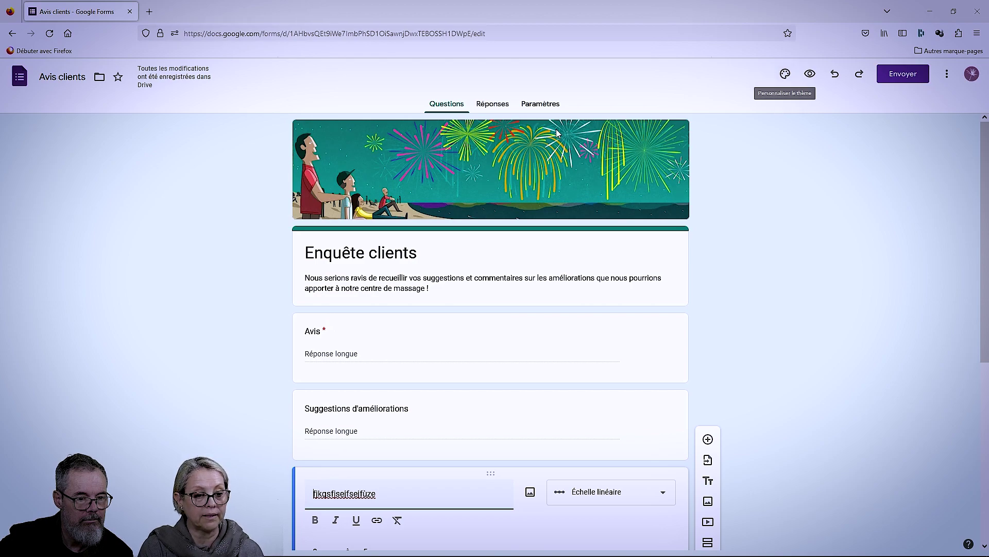
left_click(503, 106)
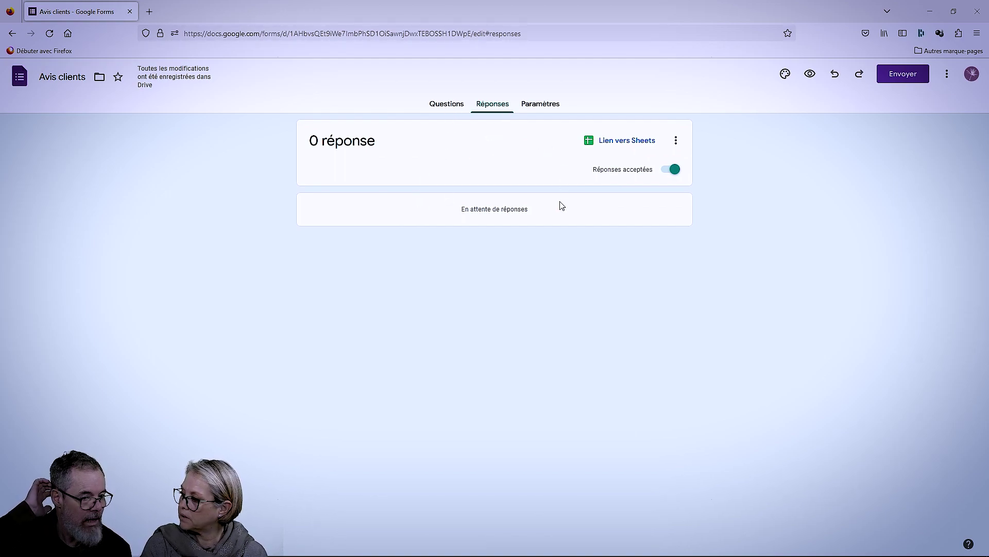
left_click(454, 109)
Replace the form's header image with the dark blue fibre picture from the "Travail et école" theme category.
left_click(784, 75)
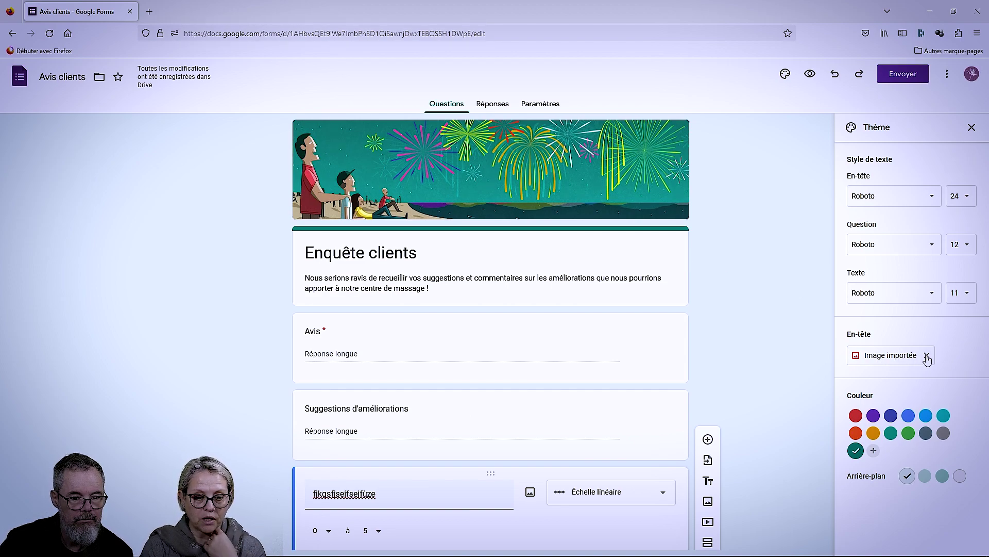
left_click(927, 359)
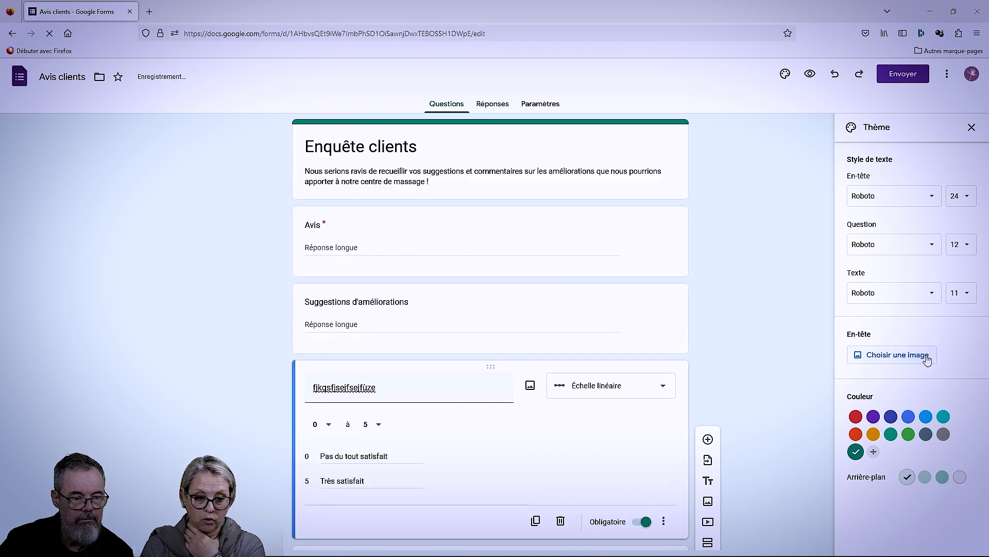
left_click(888, 357)
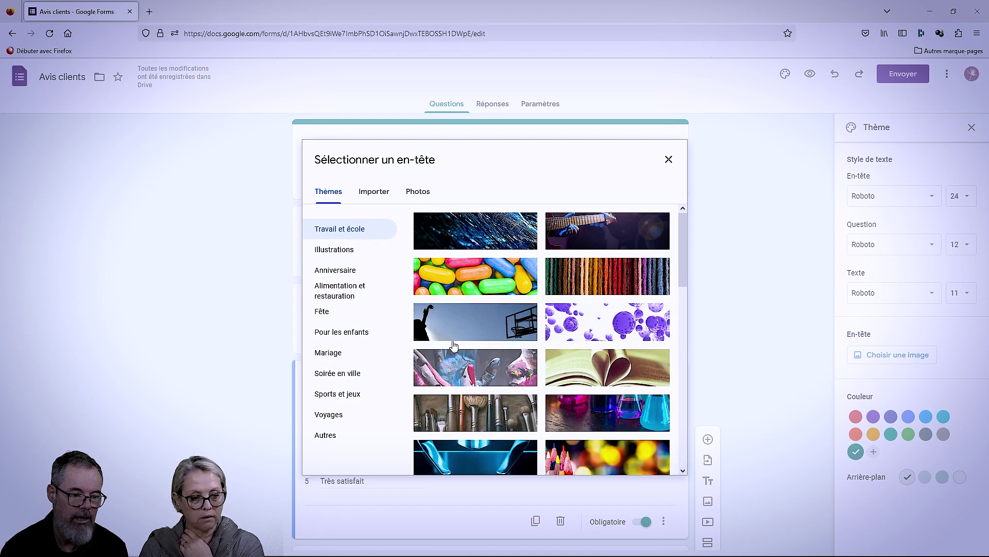
left_click(505, 241)
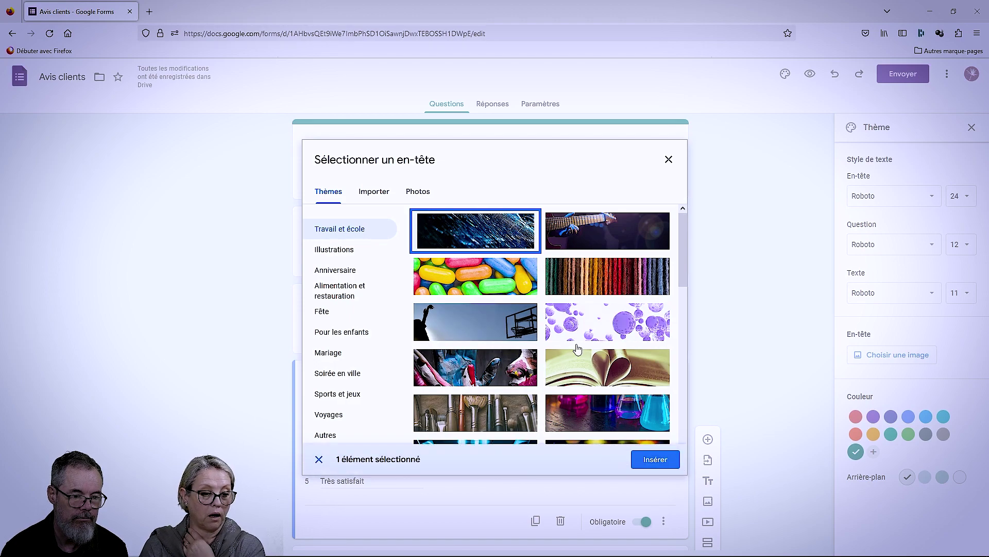
left_click(643, 466)
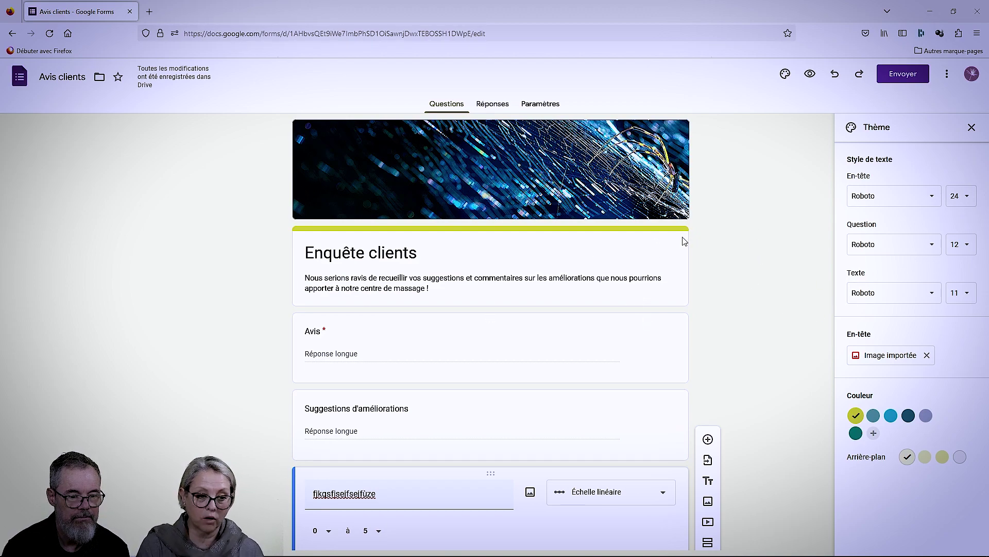
Try darker background shades and the blue and lavender theme colours, returning to yellow-green with the lightest background.
left_click(925, 458)
left_click(943, 457)
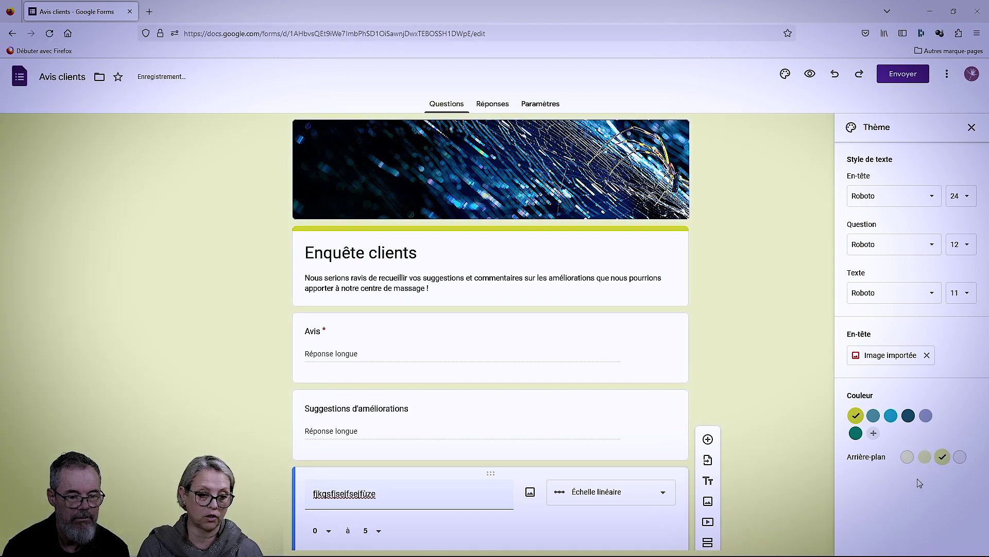
left_click(907, 458)
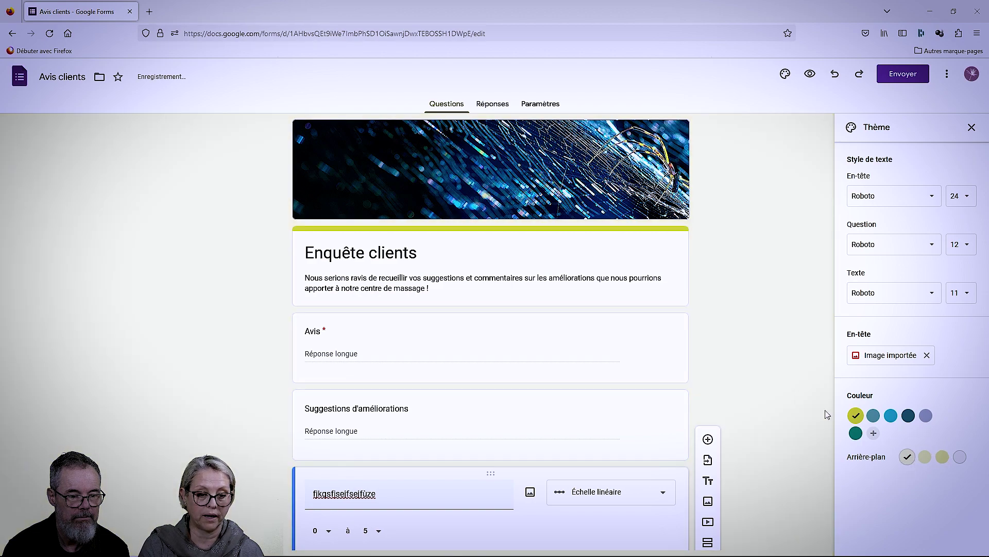
left_click(891, 416)
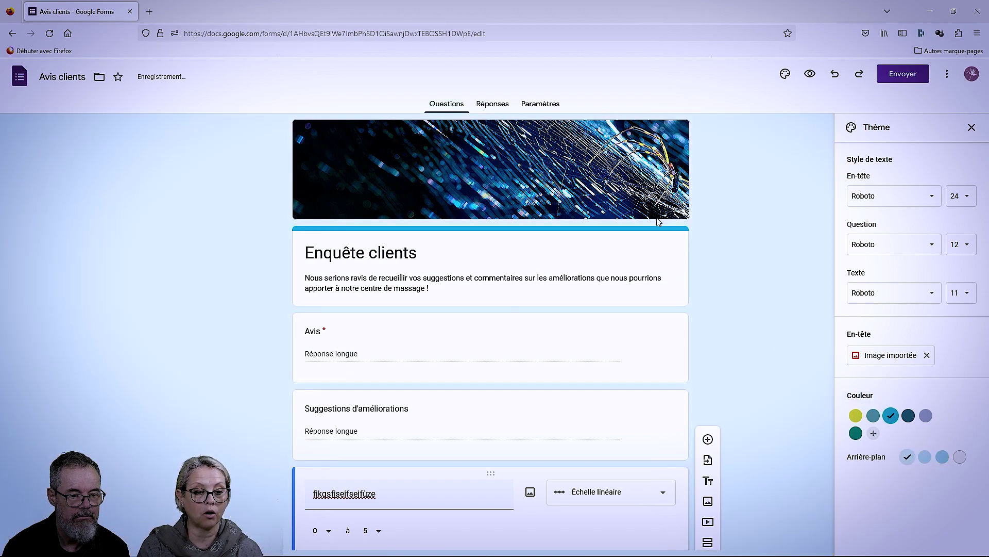
left_click(856, 415)
left_click(890, 422)
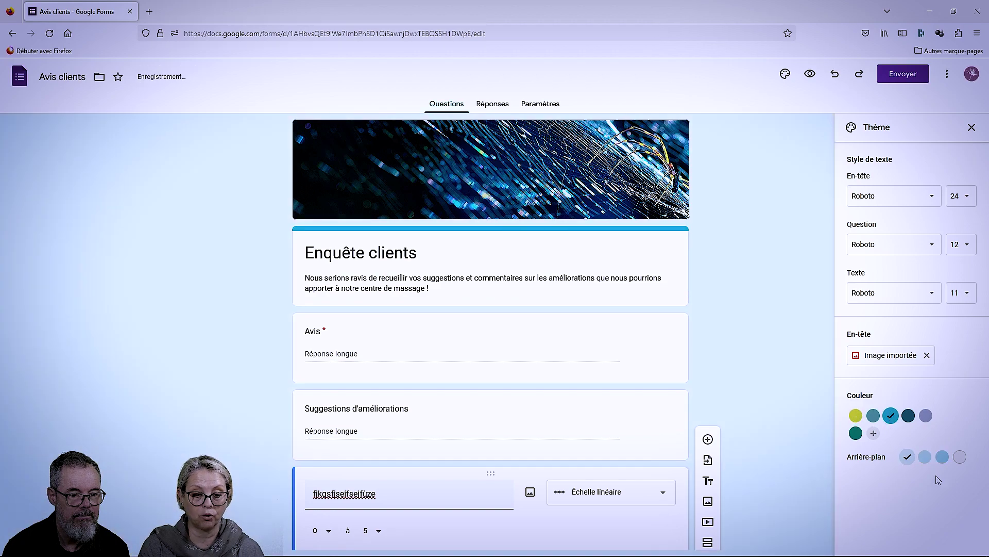
left_click(927, 419)
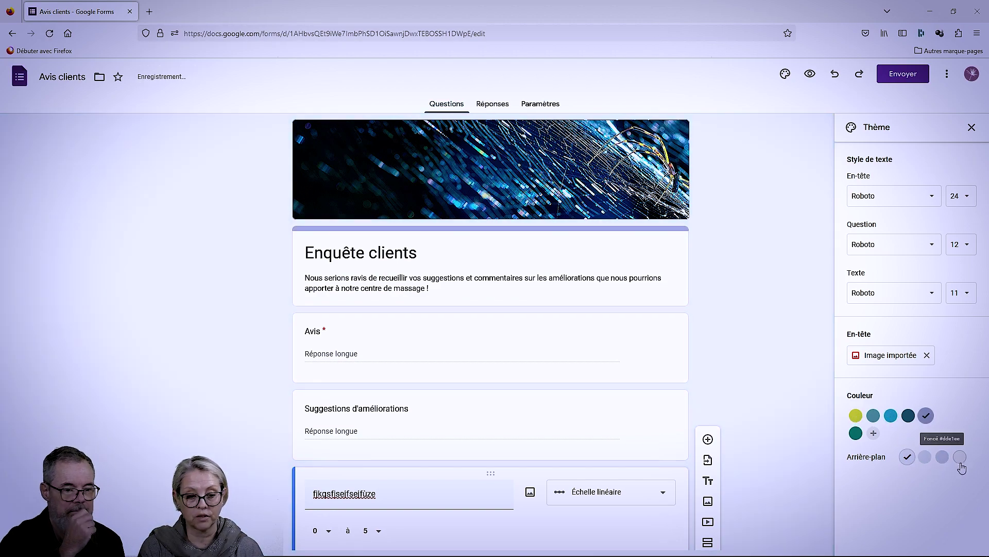
left_click(856, 416)
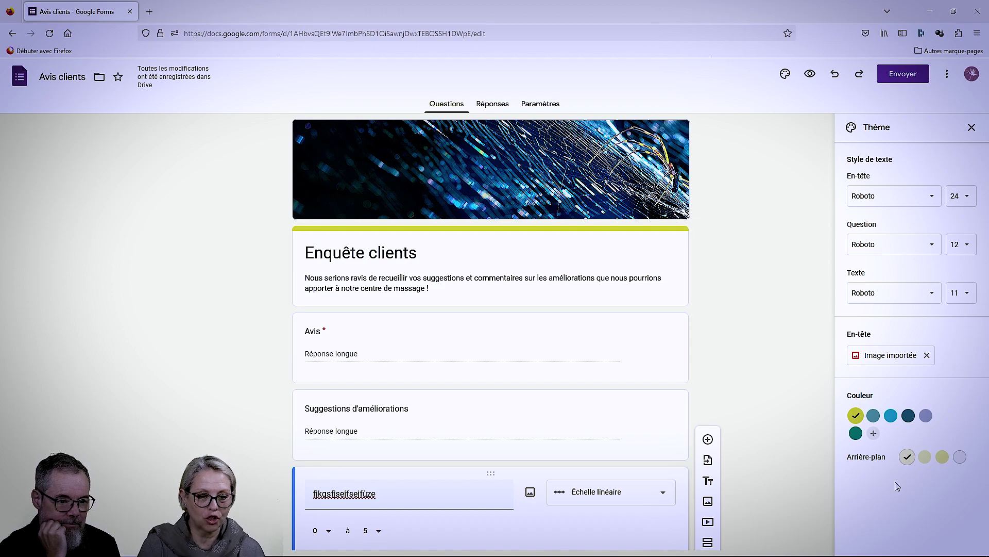
Set the theme's header font to Comfortaa and its question font to Comic Sans MS.
left_click(936, 196)
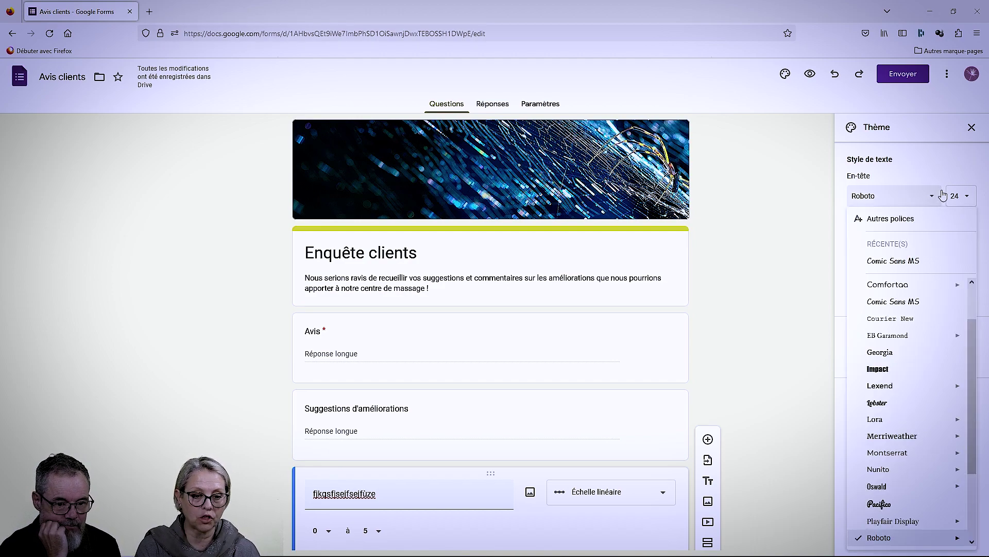
left_click(895, 284)
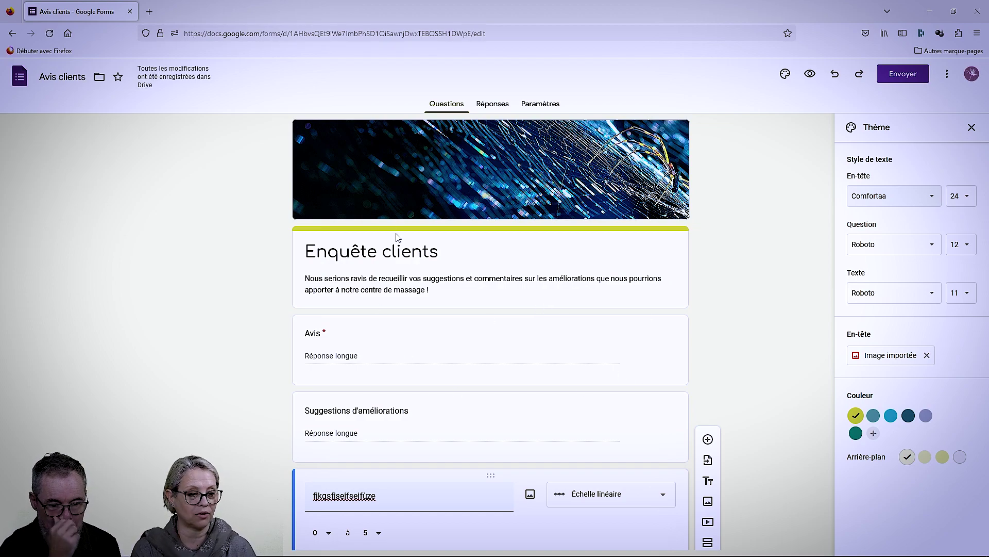
left_click(919, 245)
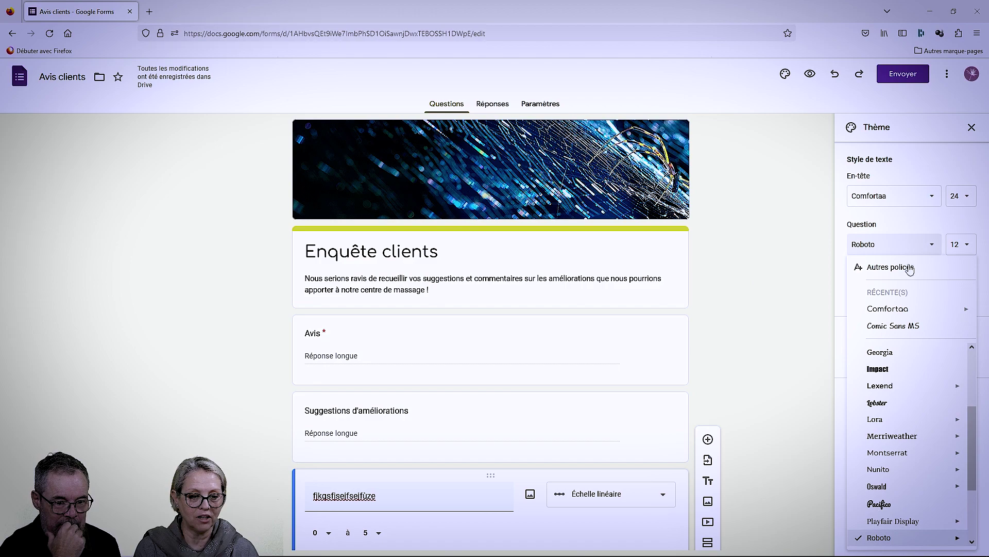
scroll(894, 381, "up", 2)
left_click(890, 390)
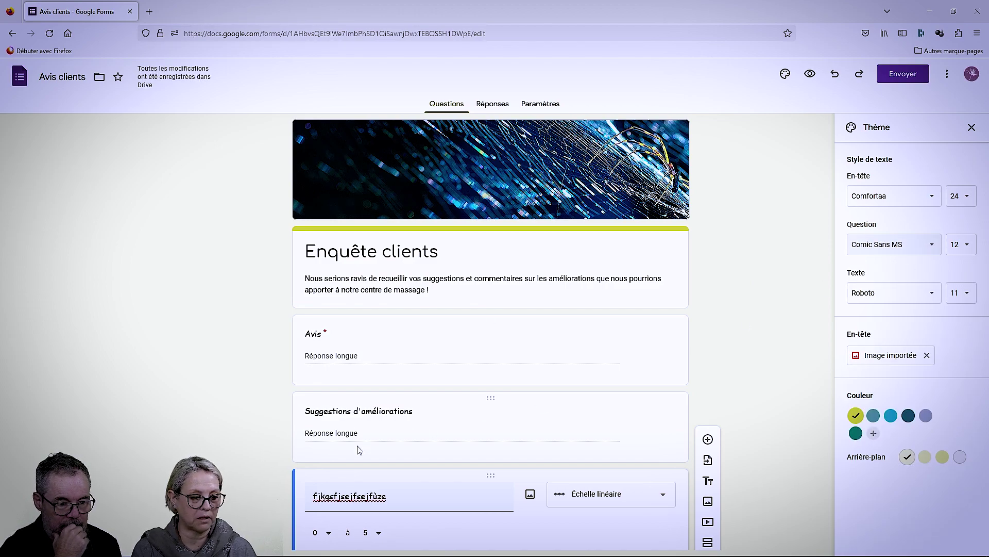
Set the theme's text font to Impact and check it throughout the form.
left_click(925, 293)
scroll(906, 438, "up", 3)
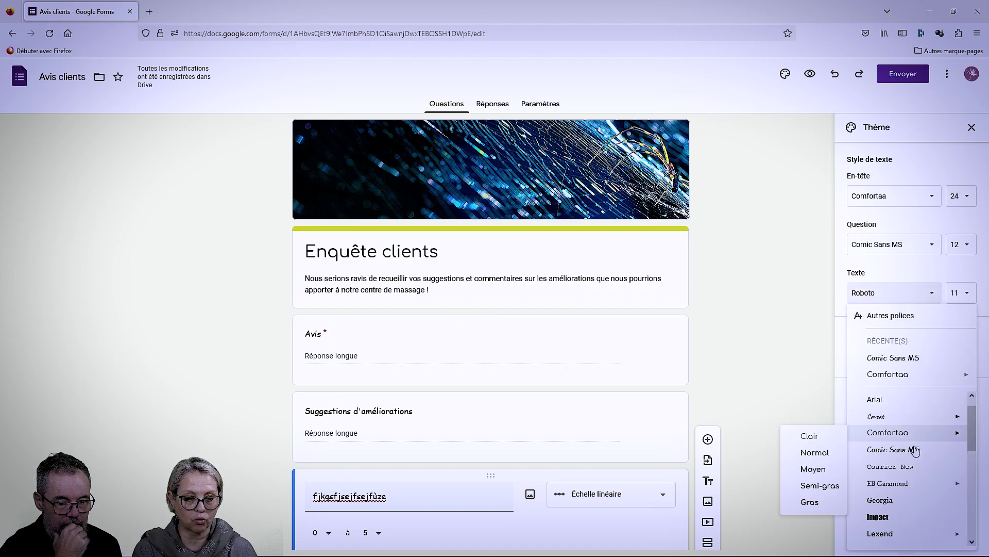
left_click(877, 516)
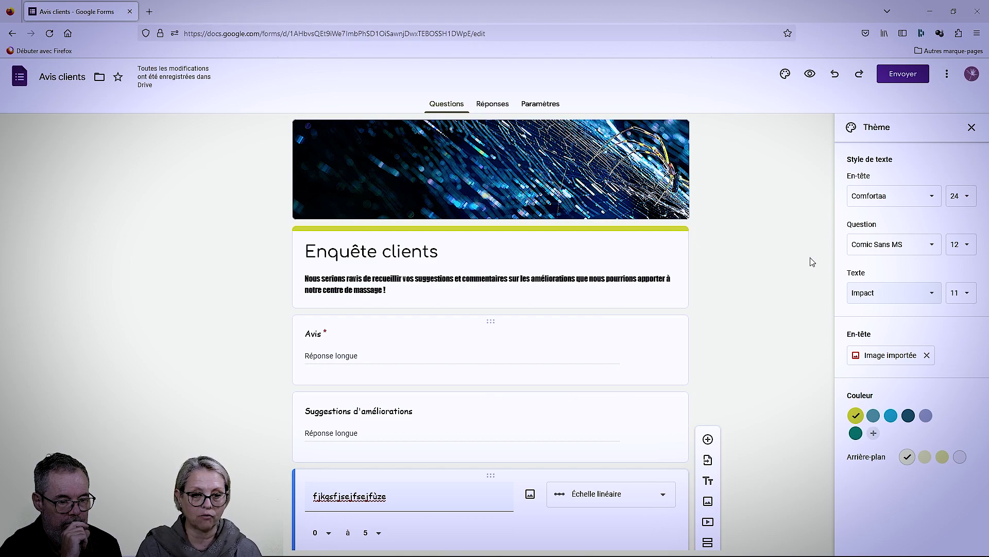
scroll(660, 331, "down", 5)
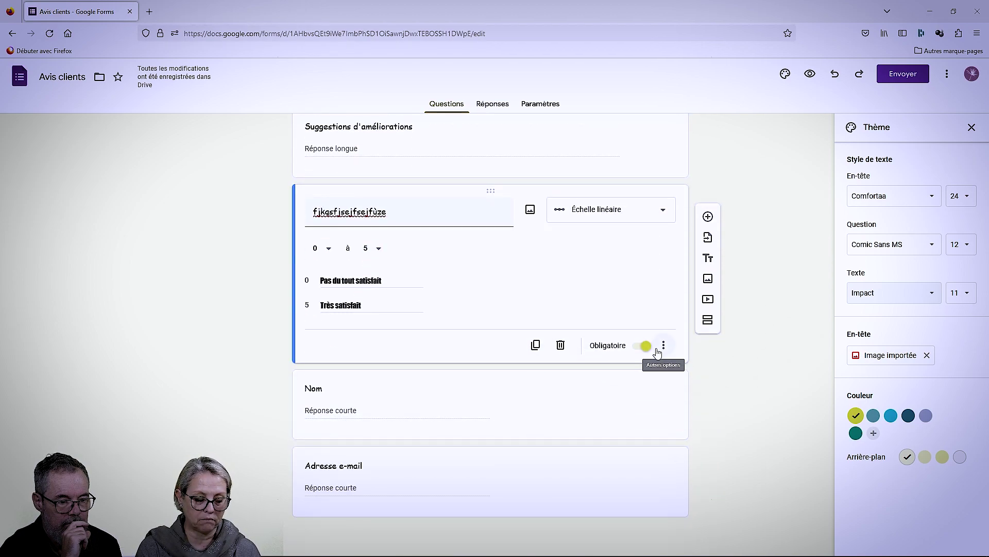
scroll(658, 347, "up", 5)
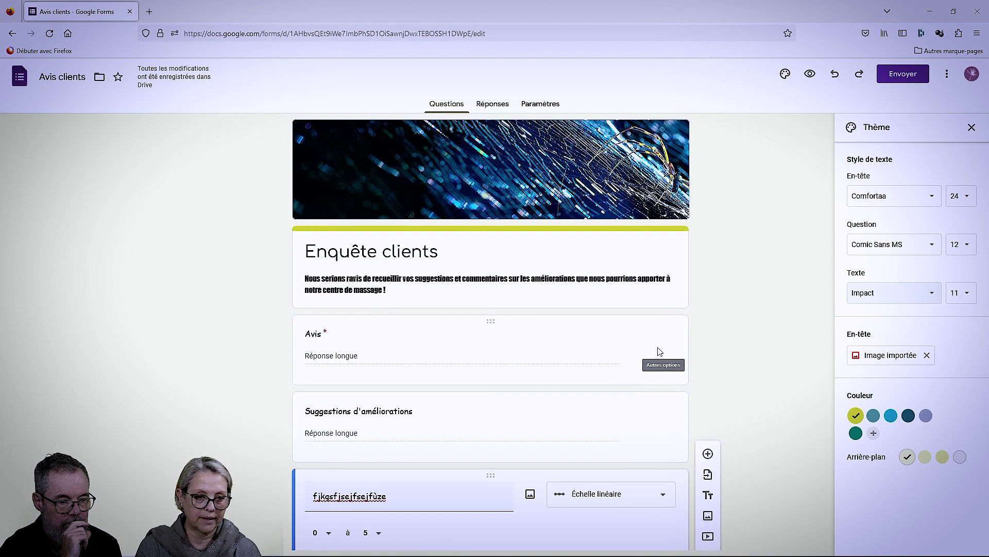
Review the sending options, keeping "Ne pas collecter" for e-mail addresses and shortening the form link, and cancel without sending.
left_click(903, 74)
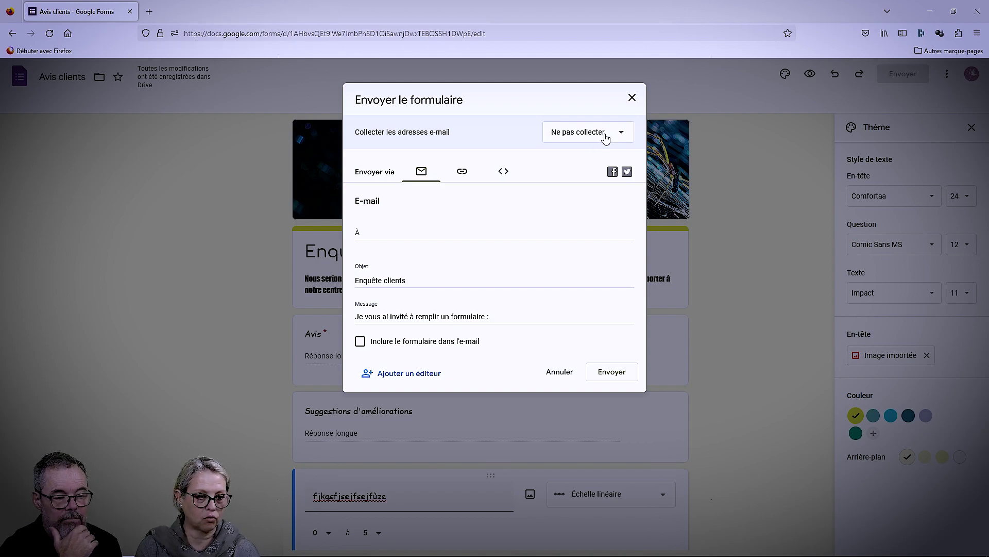
left_click(625, 131)
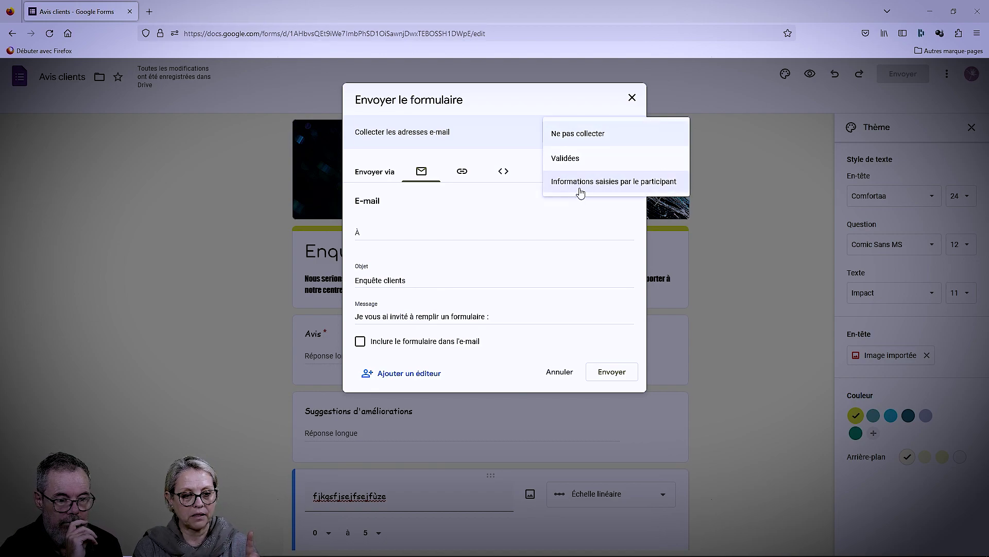
left_click(596, 135)
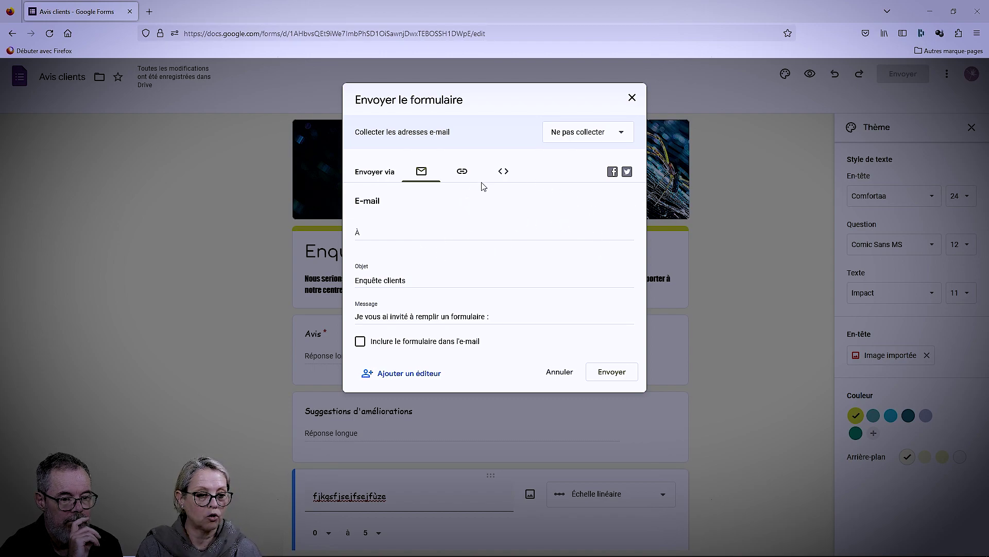
left_click(462, 171)
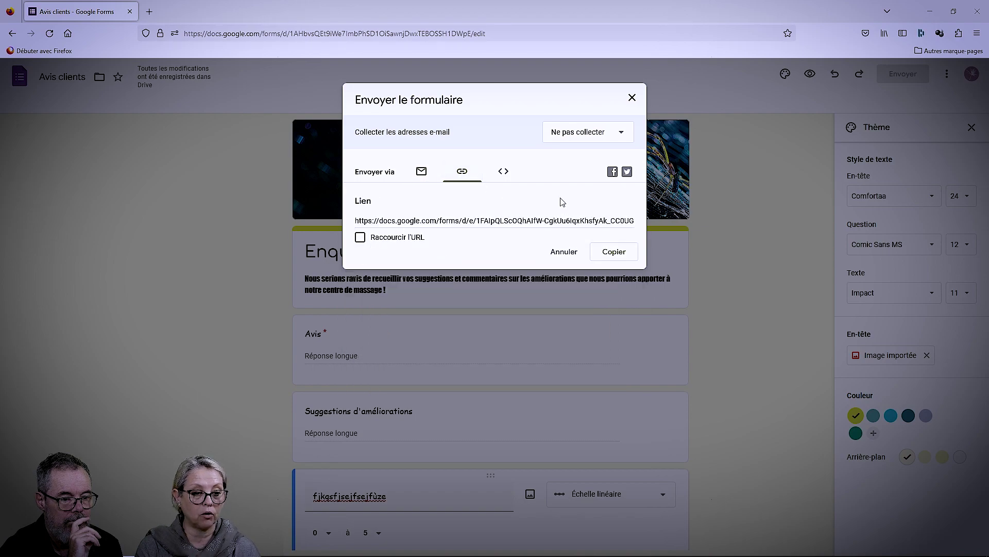
left_click(360, 240)
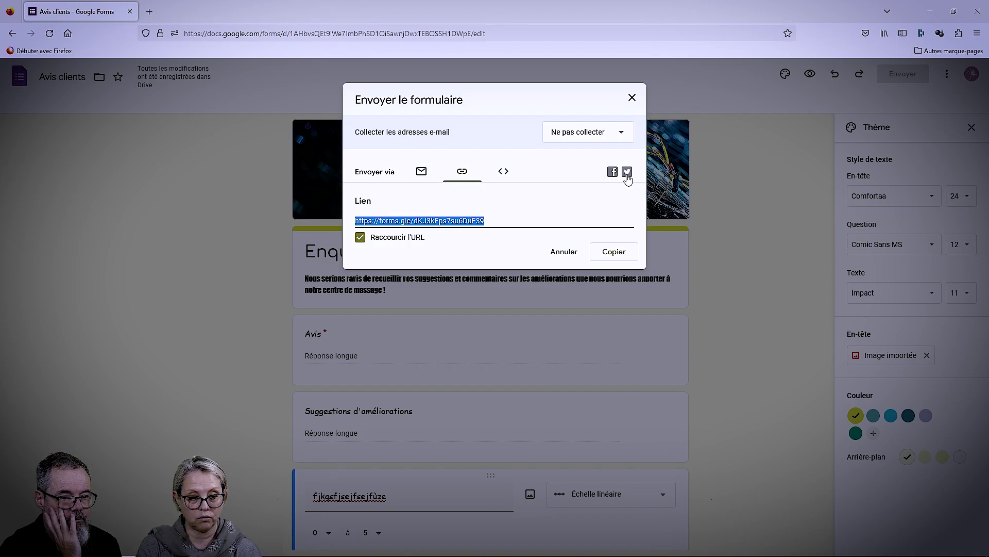
left_click(559, 256)
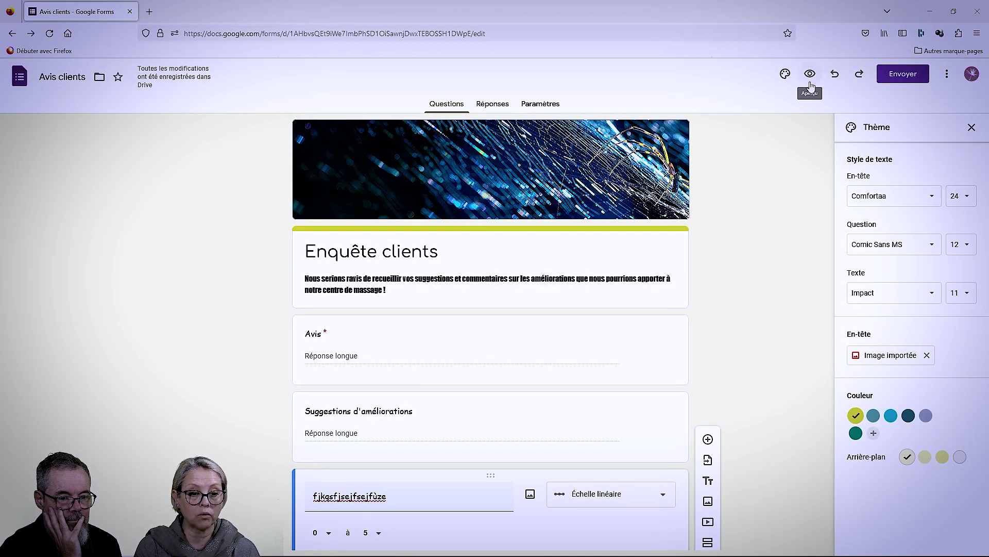
Preview the survey as respondents see it, look through all its questions and close the preview.
left_click(810, 75)
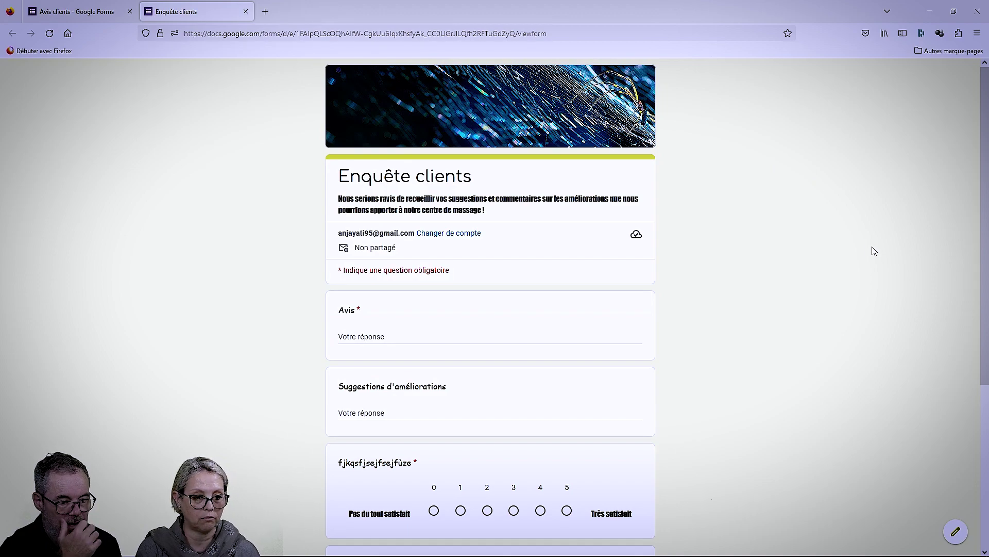
scroll(874, 251, "down", 1)
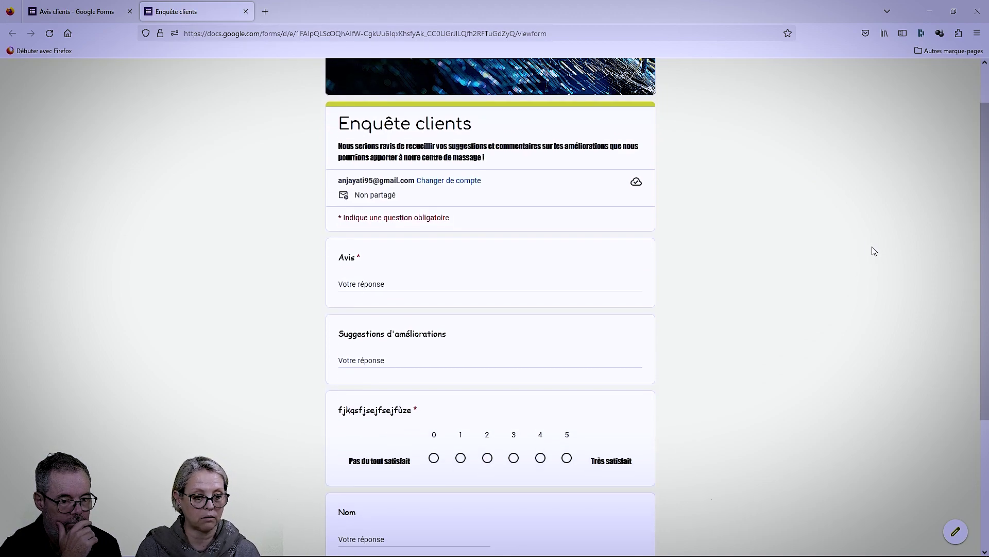
scroll(875, 251, "down", 4)
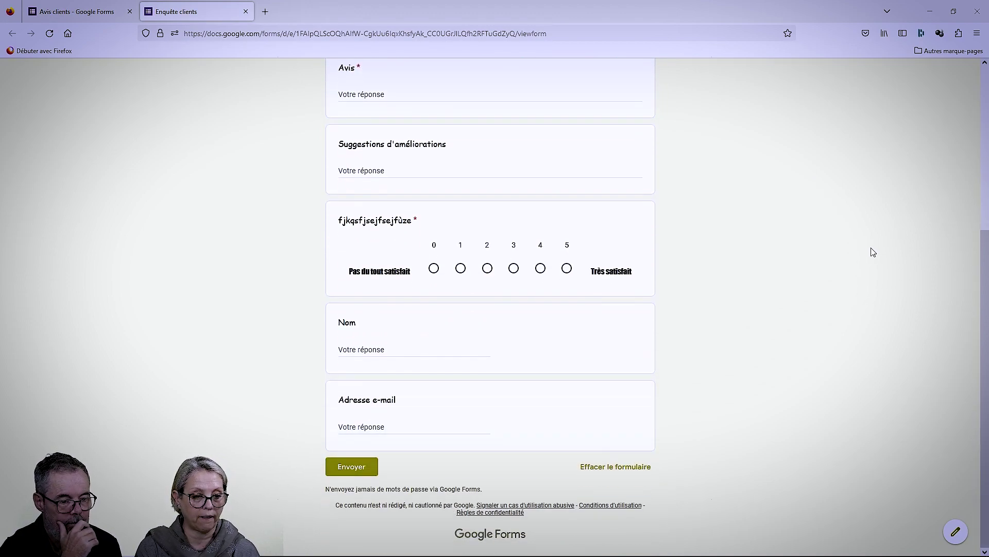
scroll(875, 251, "up", 5)
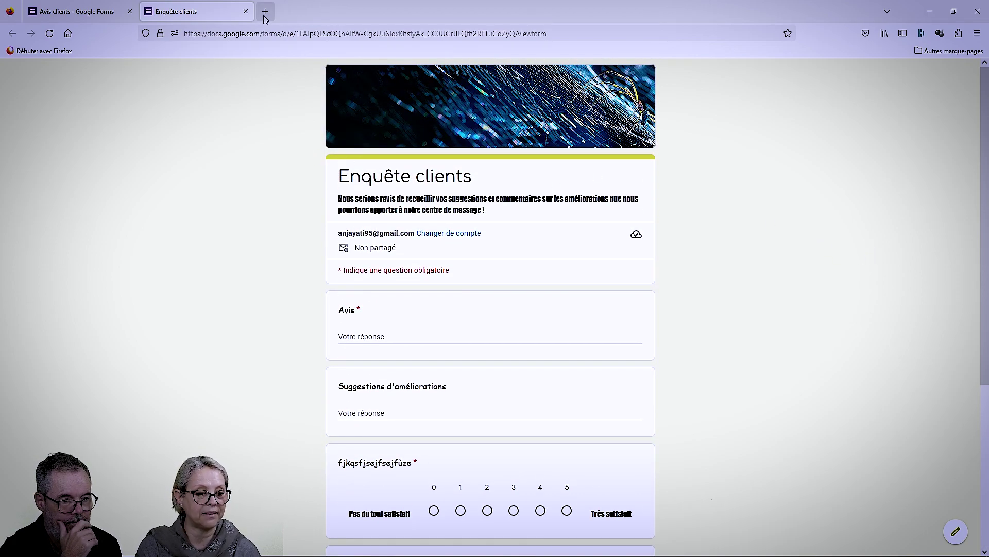
left_click(246, 12)
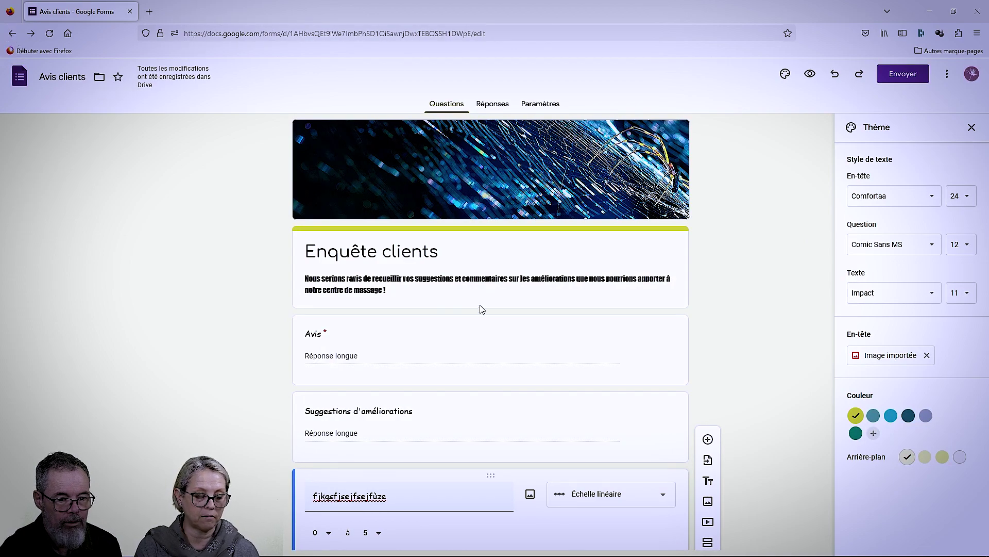
Review the e-mail and link sending options for the "Enquête clients" form, shorten its link, and close the dialog without sending.
scroll(491, 335, "down", 1)
scroll(491, 334, "down", 3)
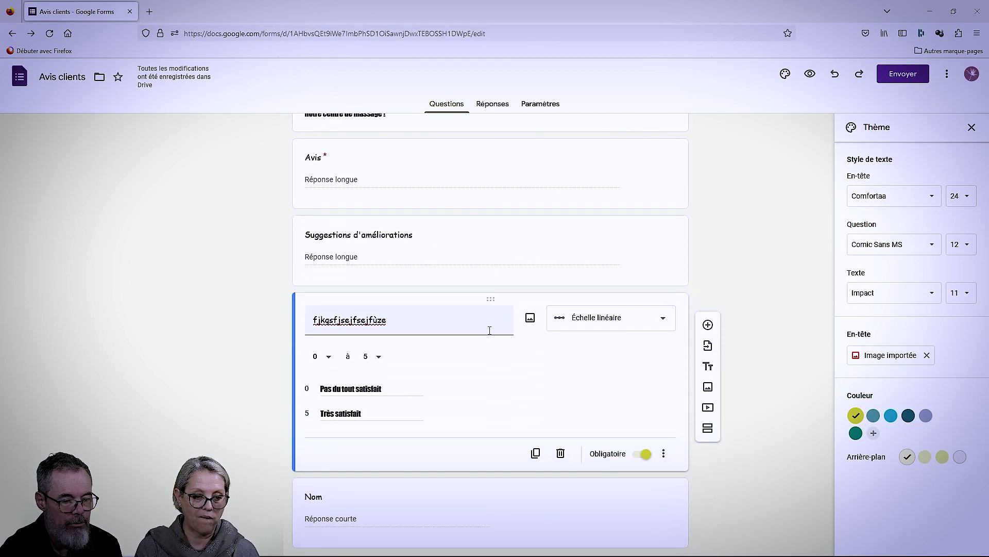
scroll(489, 330, "up", 3)
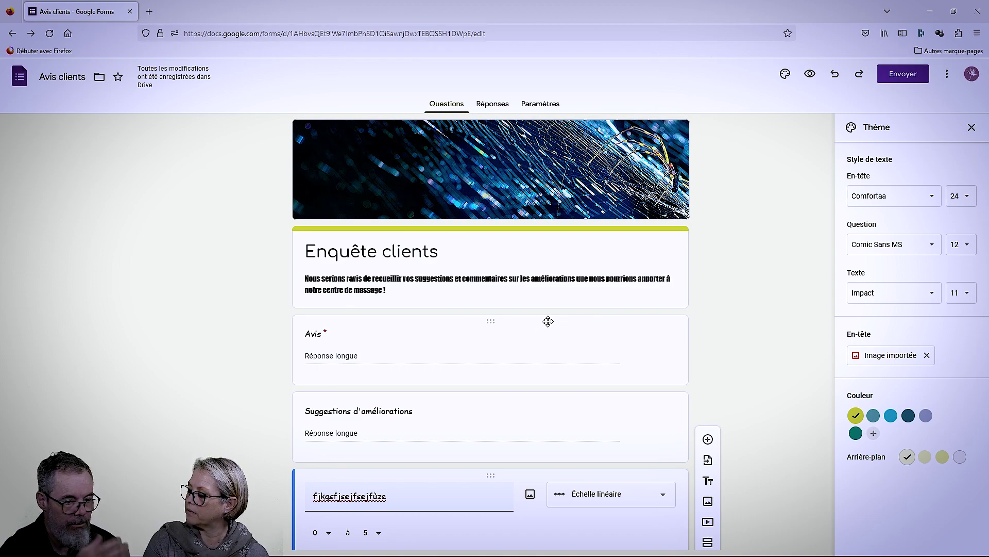
left_click(906, 76)
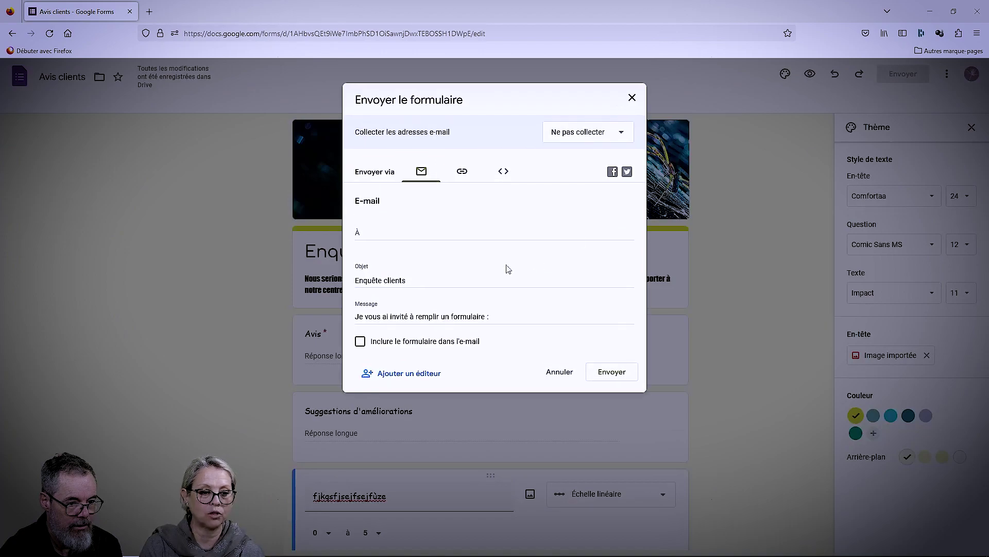
left_click(460, 175)
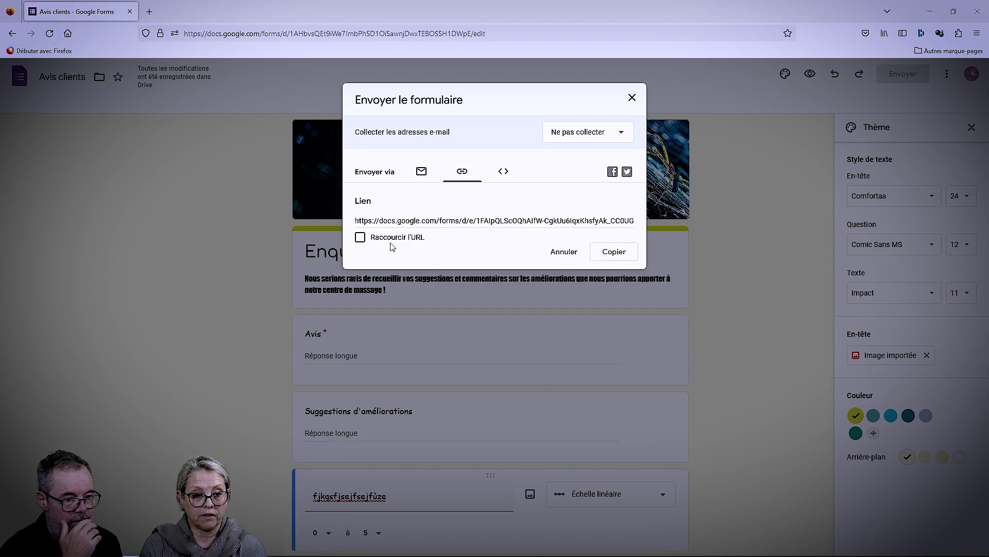
left_click(421, 171)
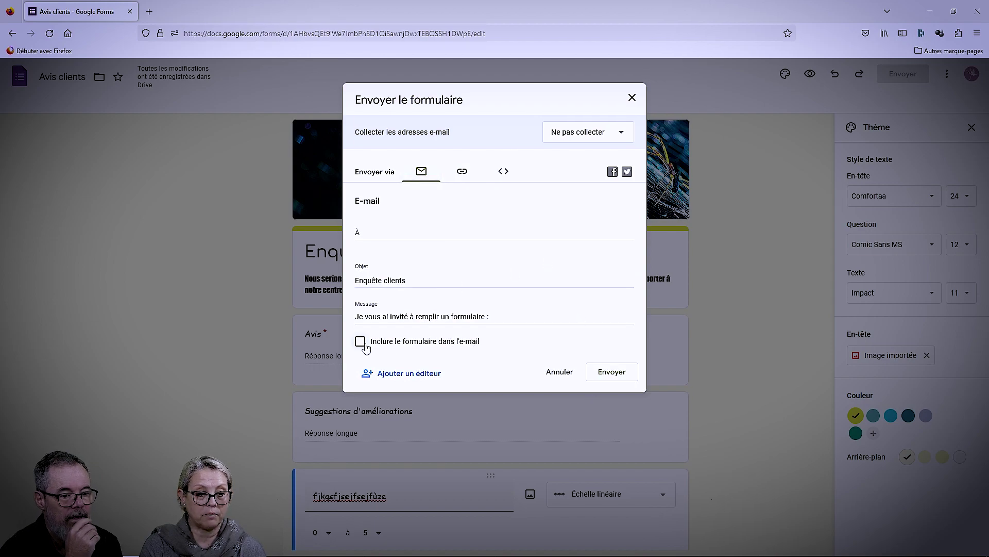
left_click(463, 172)
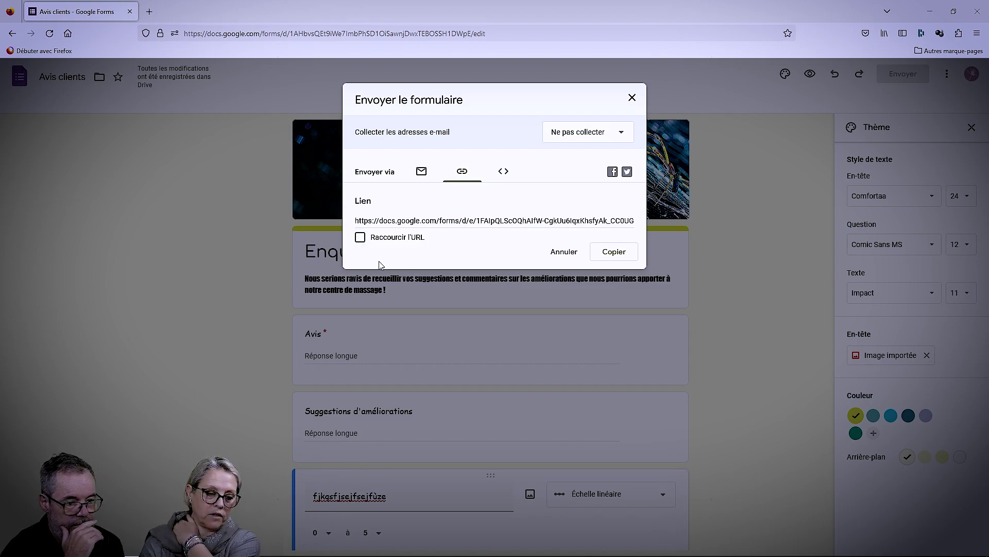
left_click(361, 238)
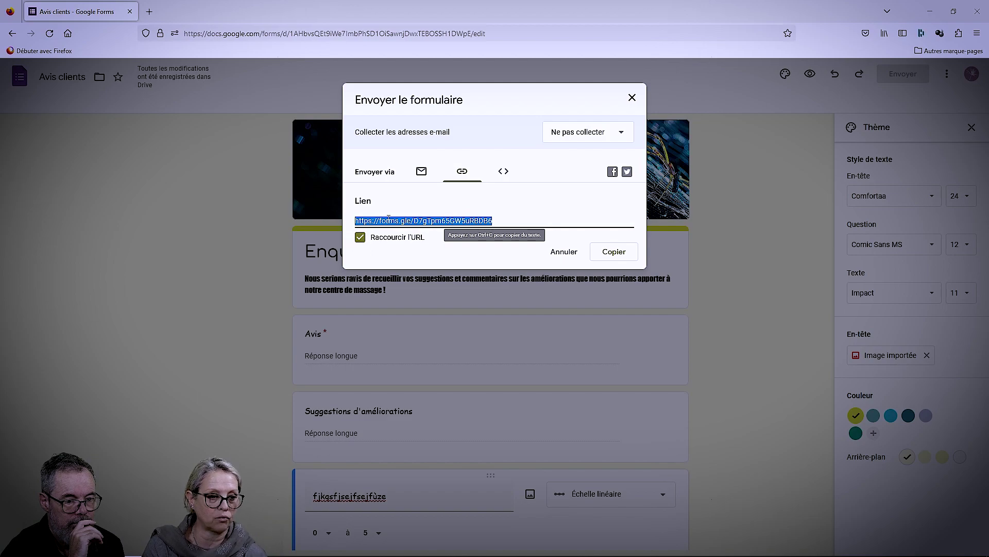
left_click(634, 99)
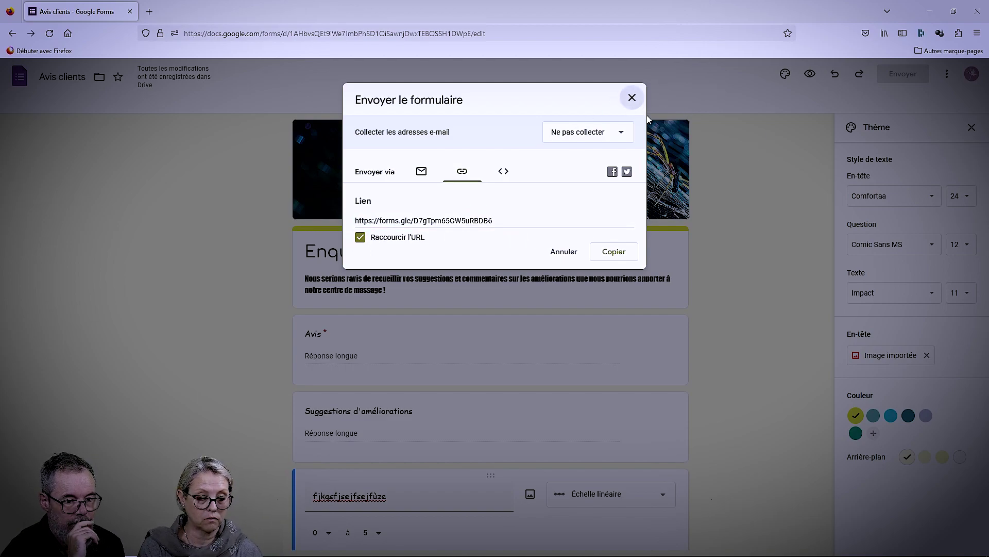
left_click(633, 98)
Return through the template gallery to the Forms home page and open the recent form titled "Votre retour d'expérience".
left_click(12, 34)
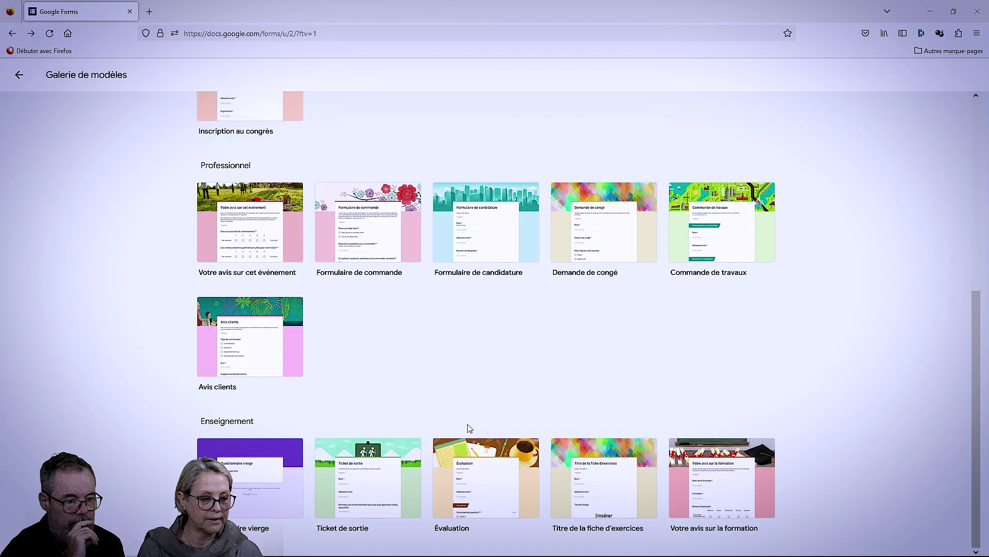
scroll(437, 448, "up", 1)
scroll(415, 403, "up", 6)
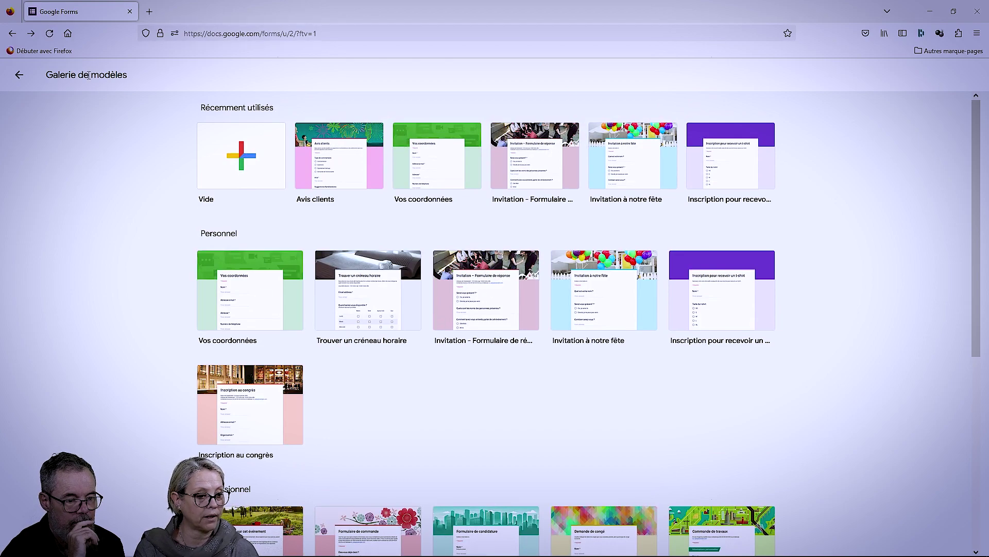
left_click(19, 75)
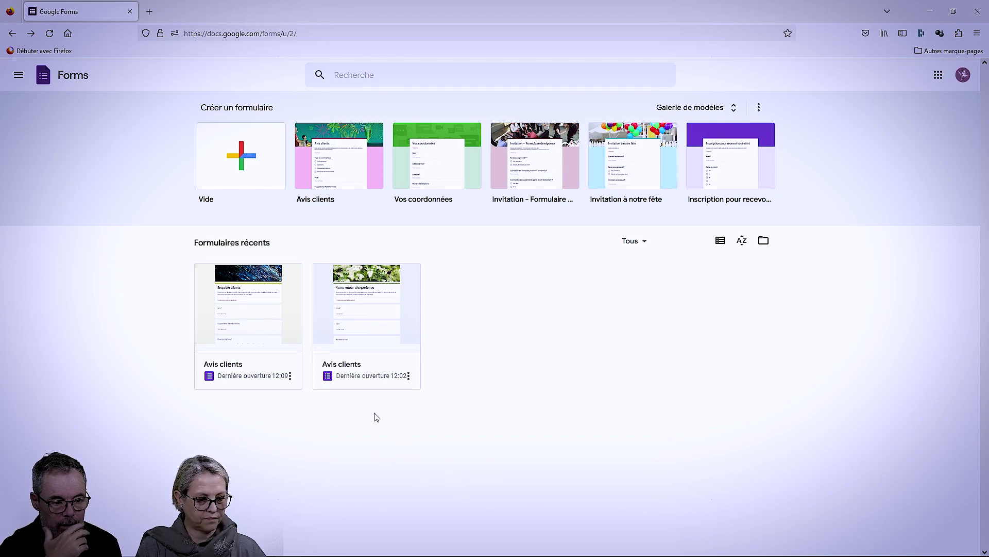
left_click(378, 337)
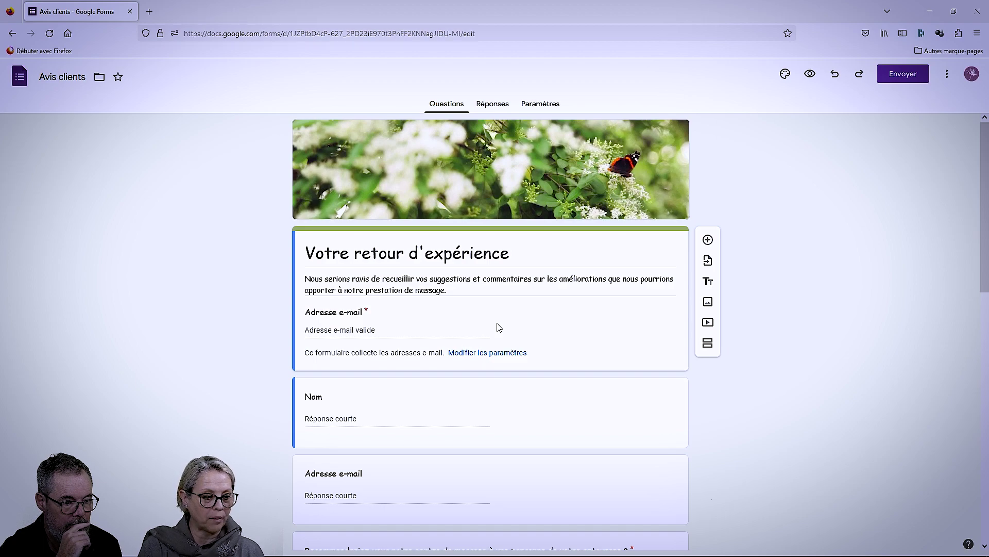
Set e-mail address collection to "Ne pas collecter" in the form's sending options and close them without sending.
scroll(494, 323, "down", 2)
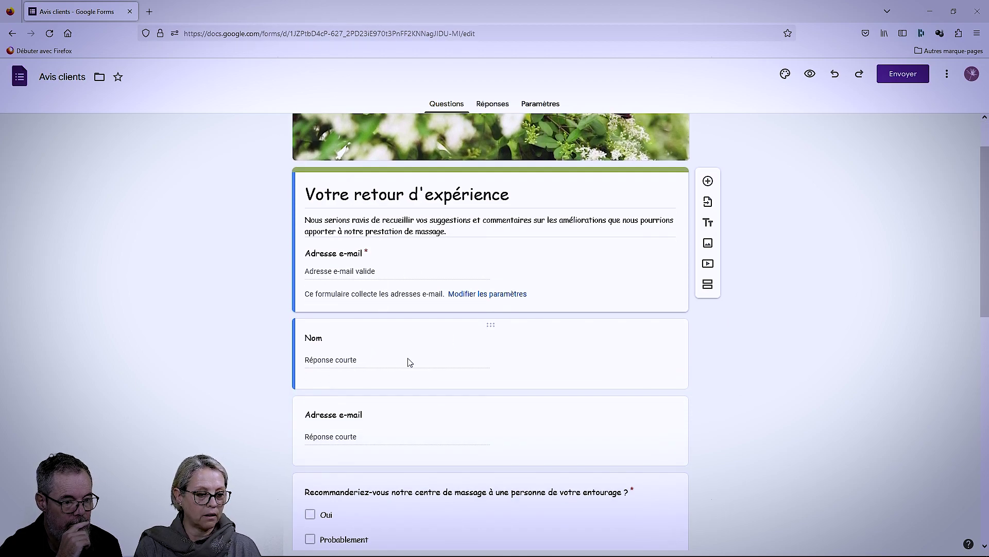
scroll(410, 369, "down", 2)
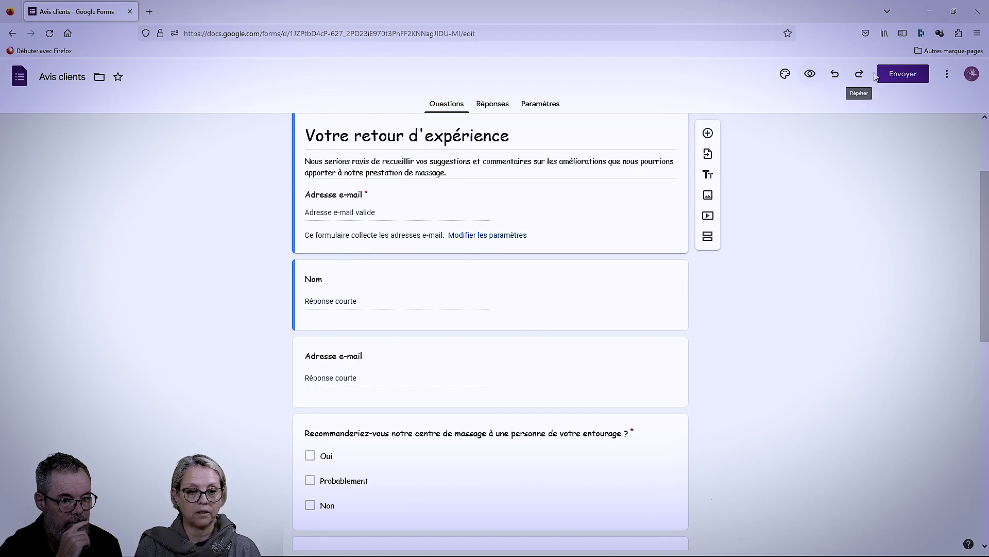
left_click(903, 74)
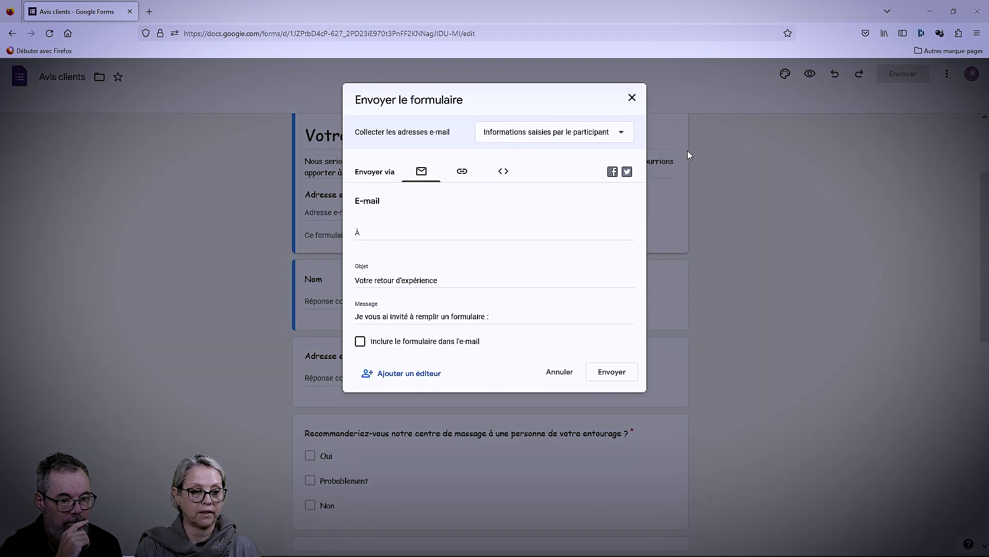
left_click(621, 132)
left_click(563, 88)
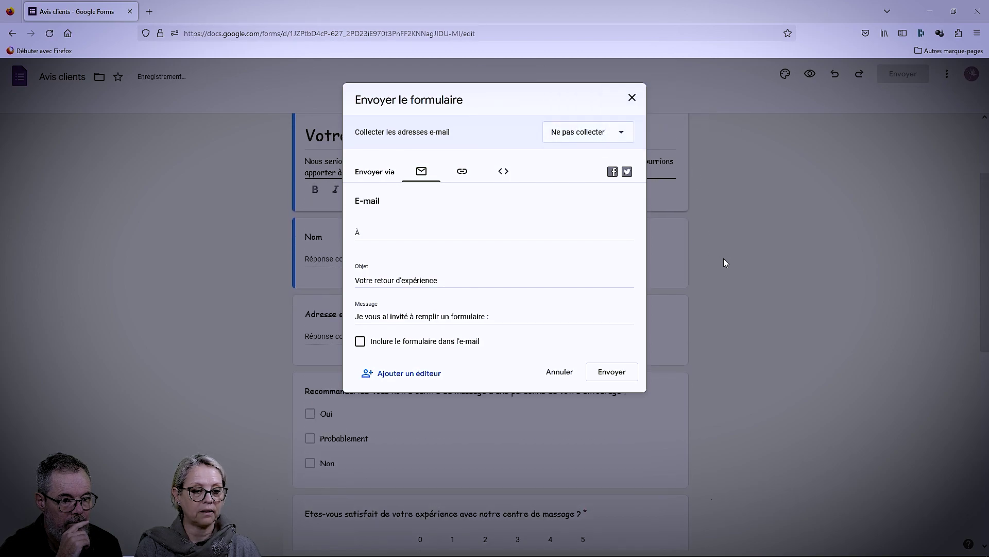
left_click(630, 99)
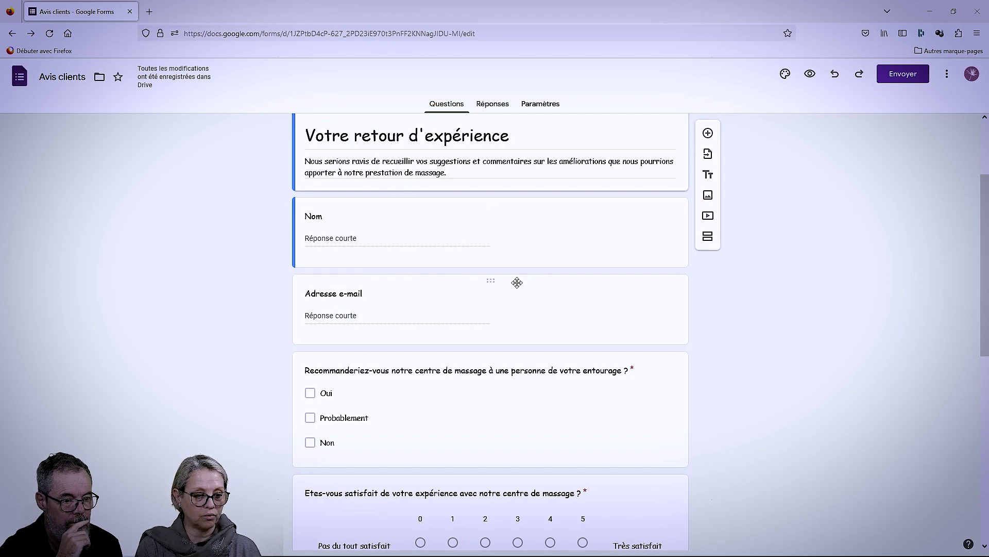
Go through the survey's questions and correct the last one to read "Avez-vous des remarques et suggestions ?".
scroll(445, 325, "down", 3)
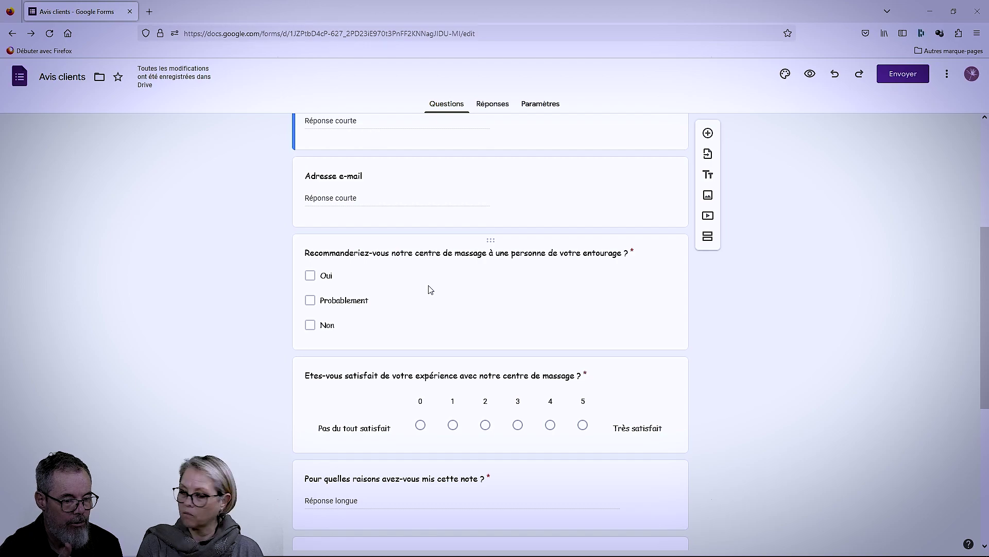
left_click(505, 300)
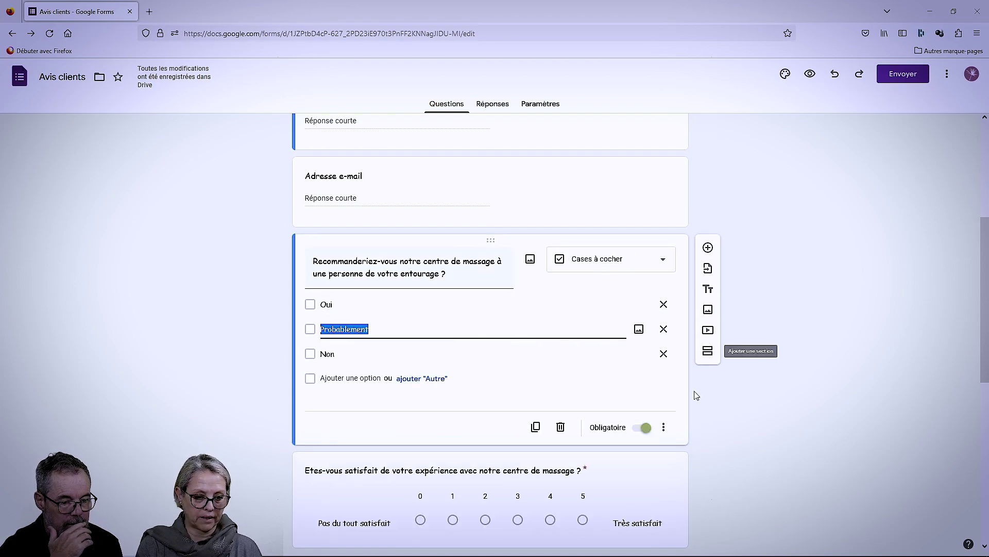
left_click(709, 383)
scroll(814, 303, "down", 5)
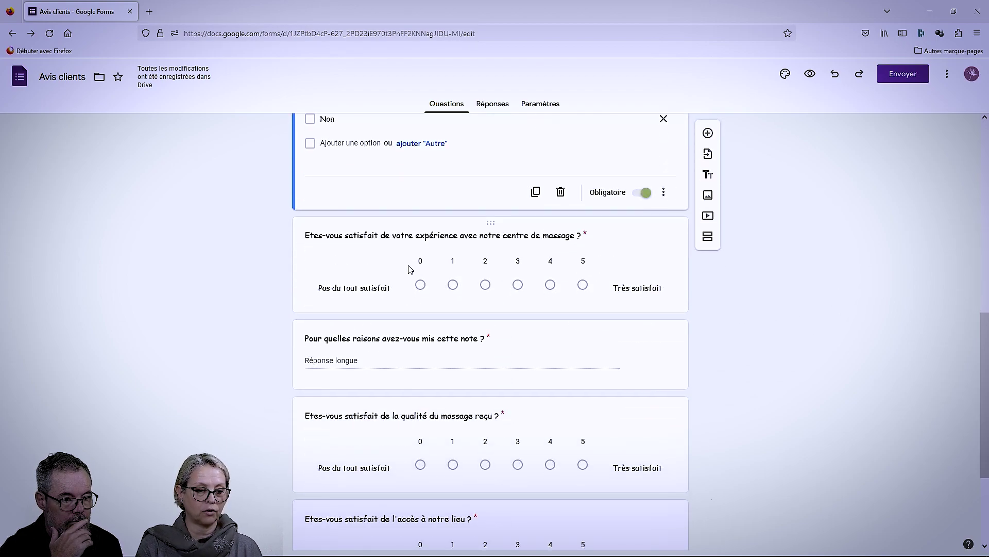
left_click(682, 280)
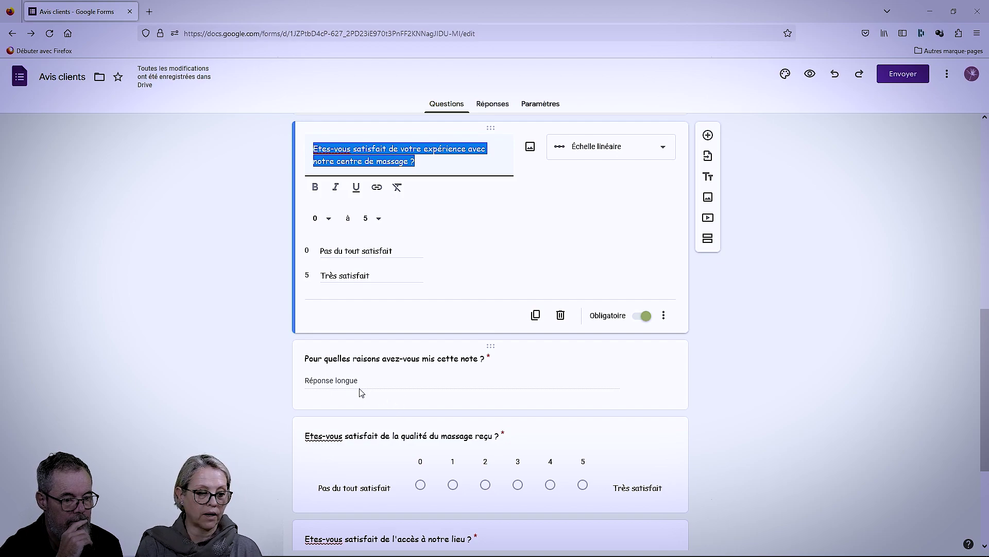
scroll(398, 374, "down", 3)
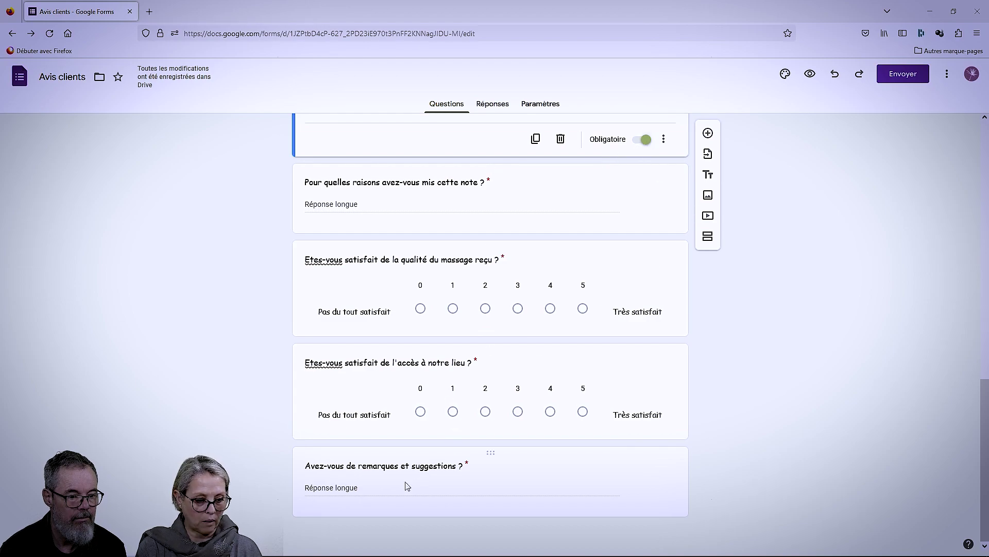
left_click(380, 466)
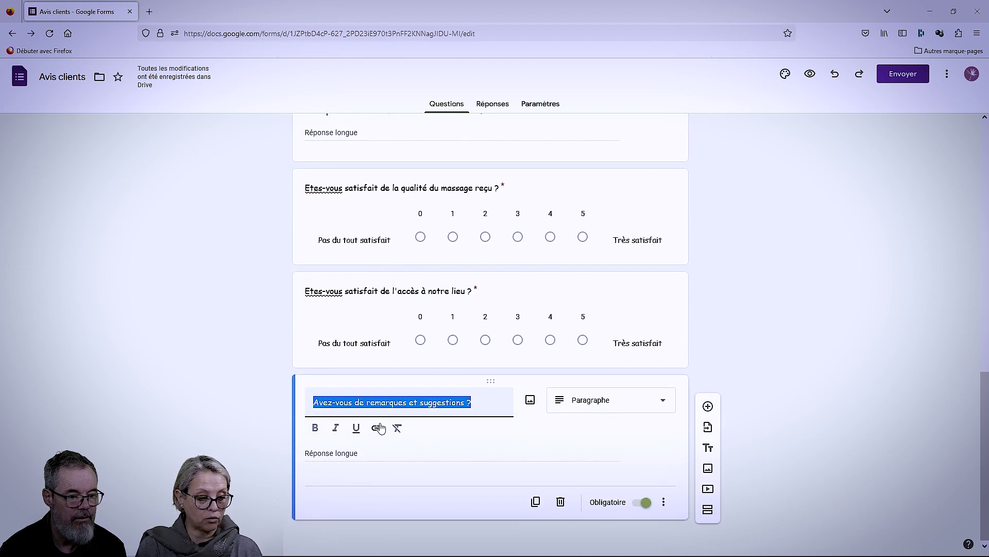
left_click(363, 400)
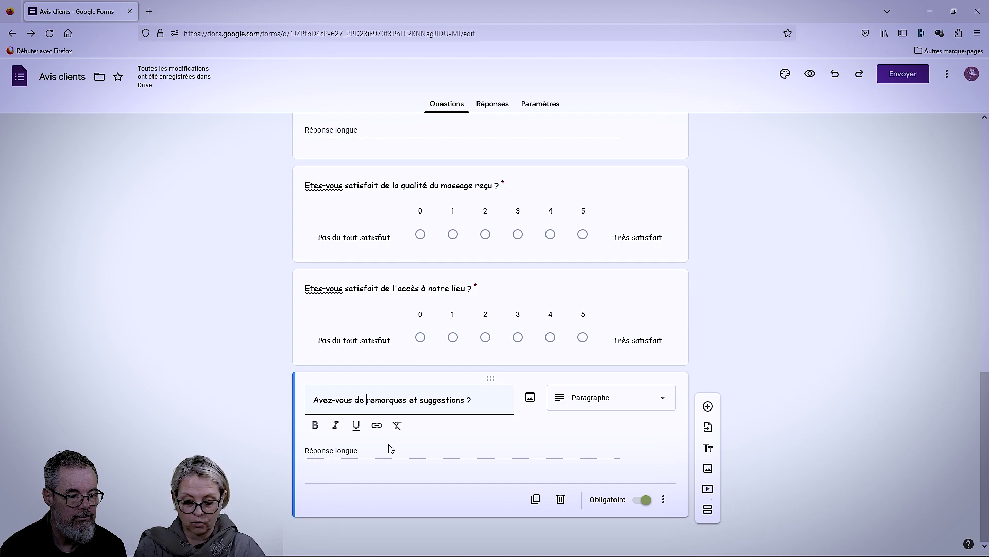
type("s")
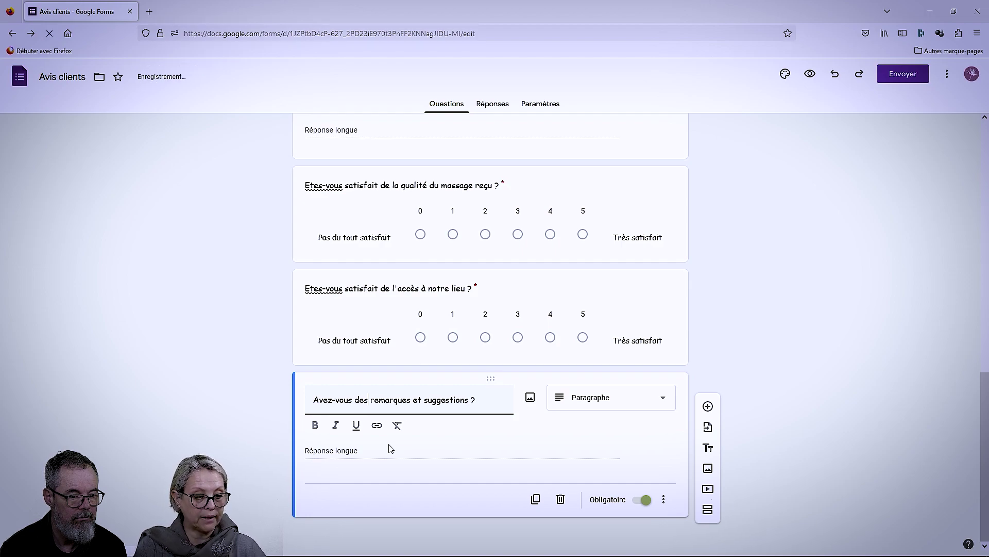
left_click(773, 319)
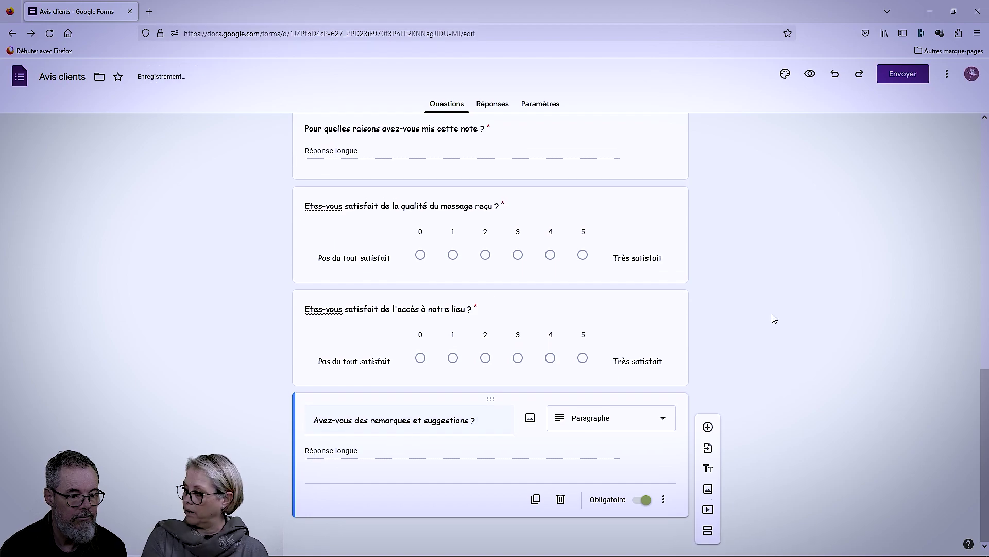
Preview "Votre retour d'expérience" as respondents see it, look through all its questions, and close the preview.
left_click(810, 75)
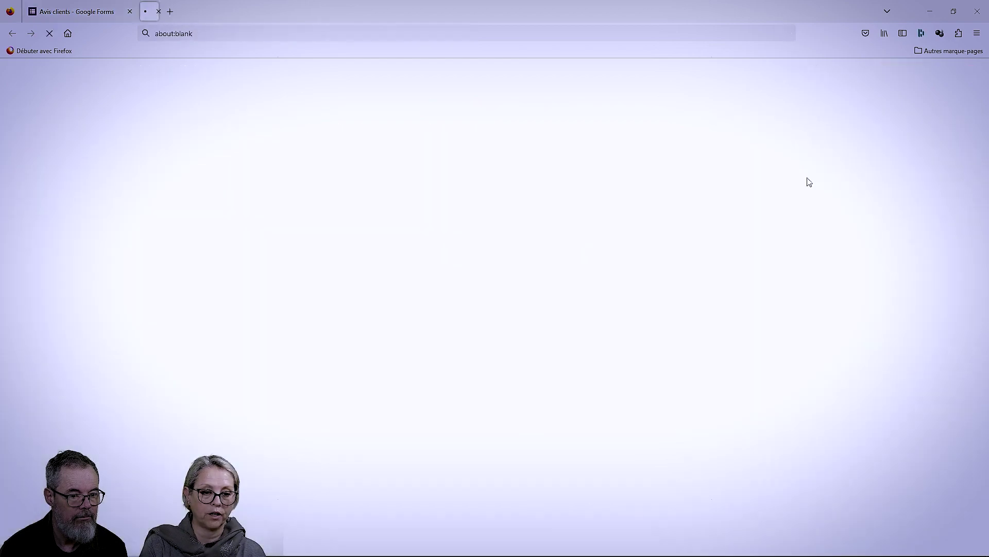
scroll(829, 332, "down", 2)
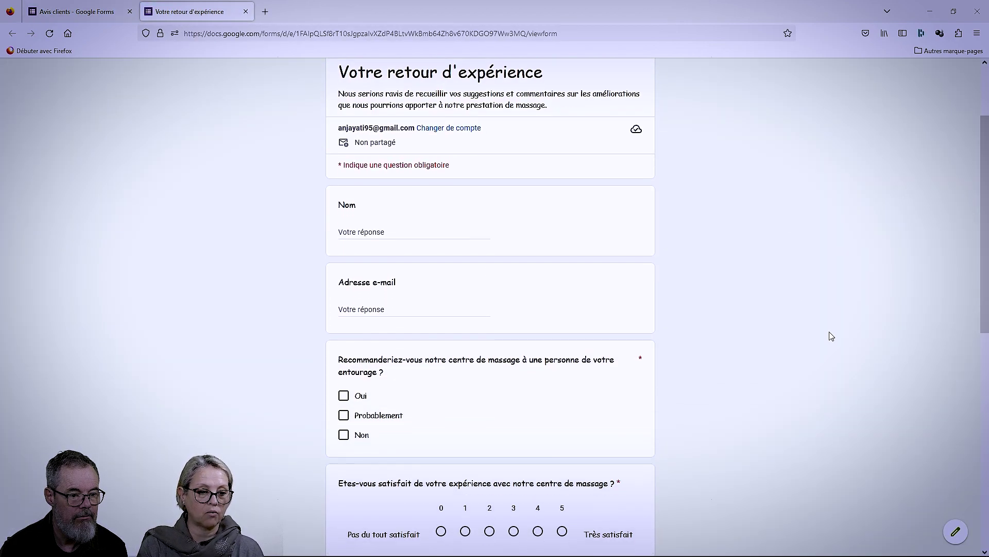
scroll(830, 335, "down", 8)
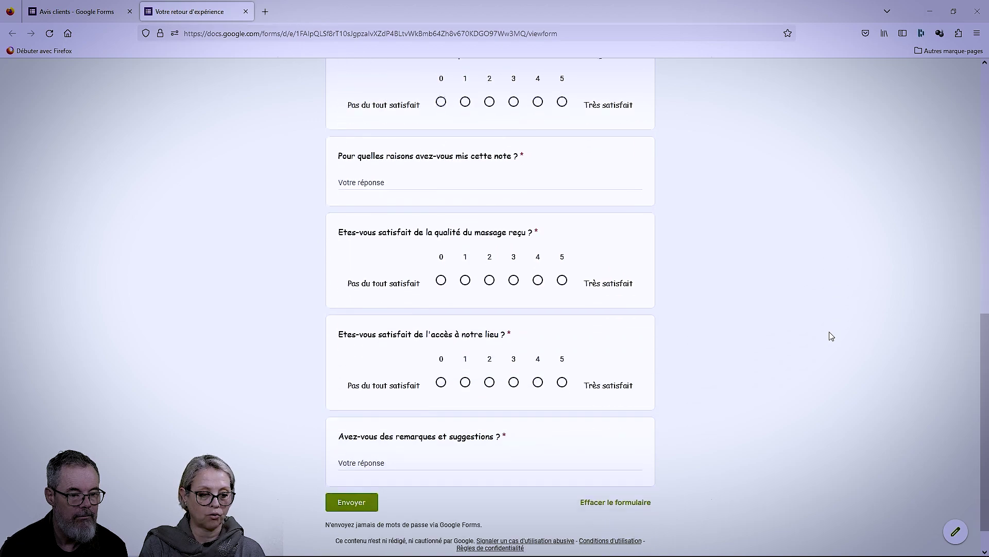
scroll(832, 336, "down", 1)
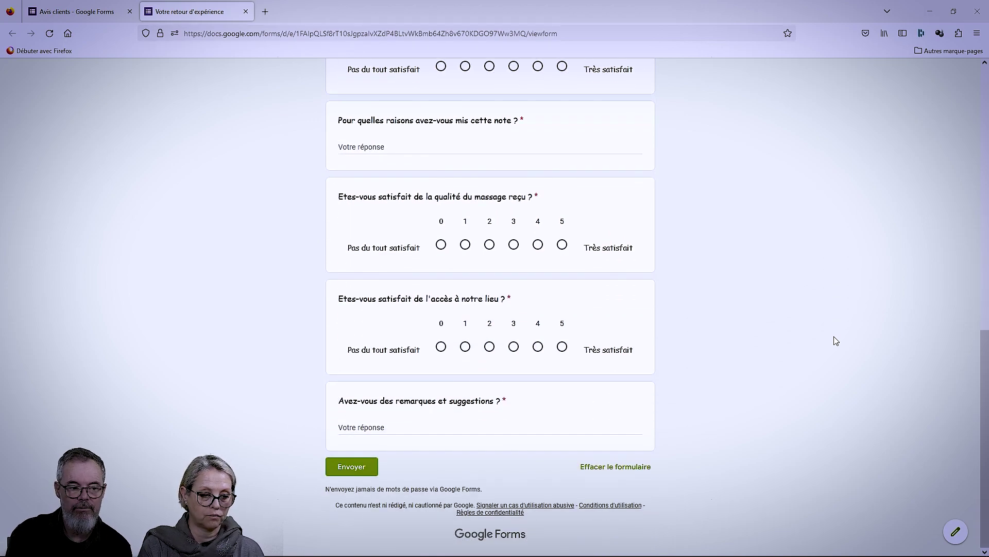
scroll(836, 341, "up", 11)
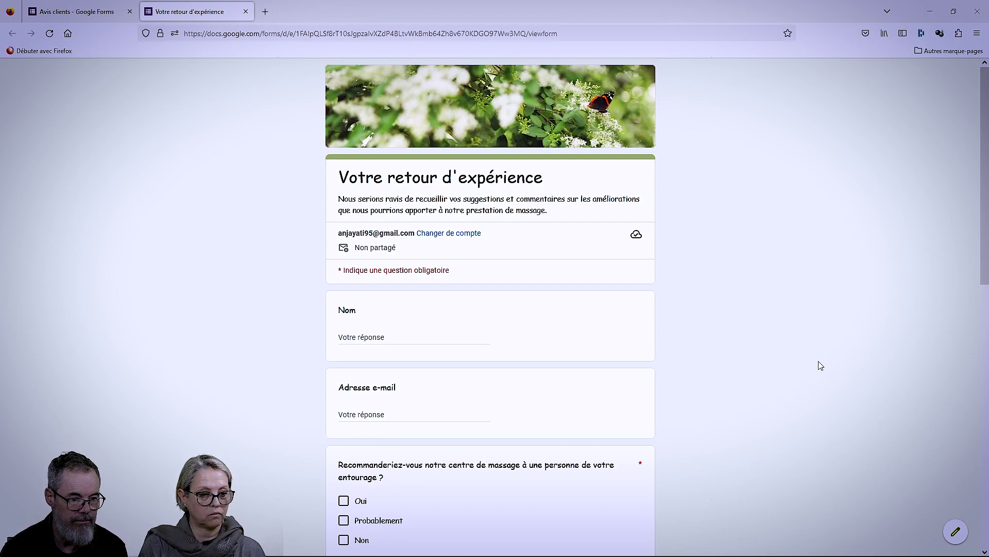
left_click(245, 12)
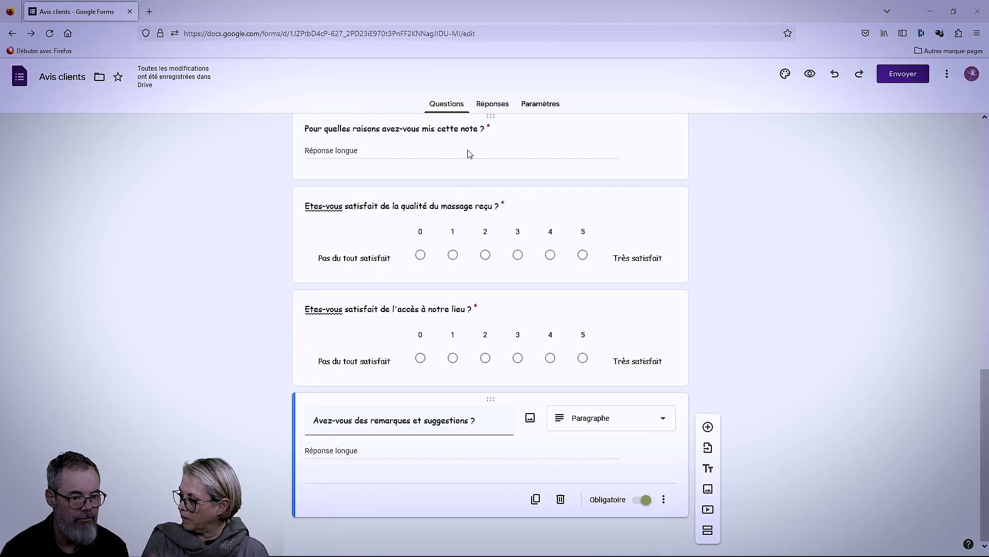